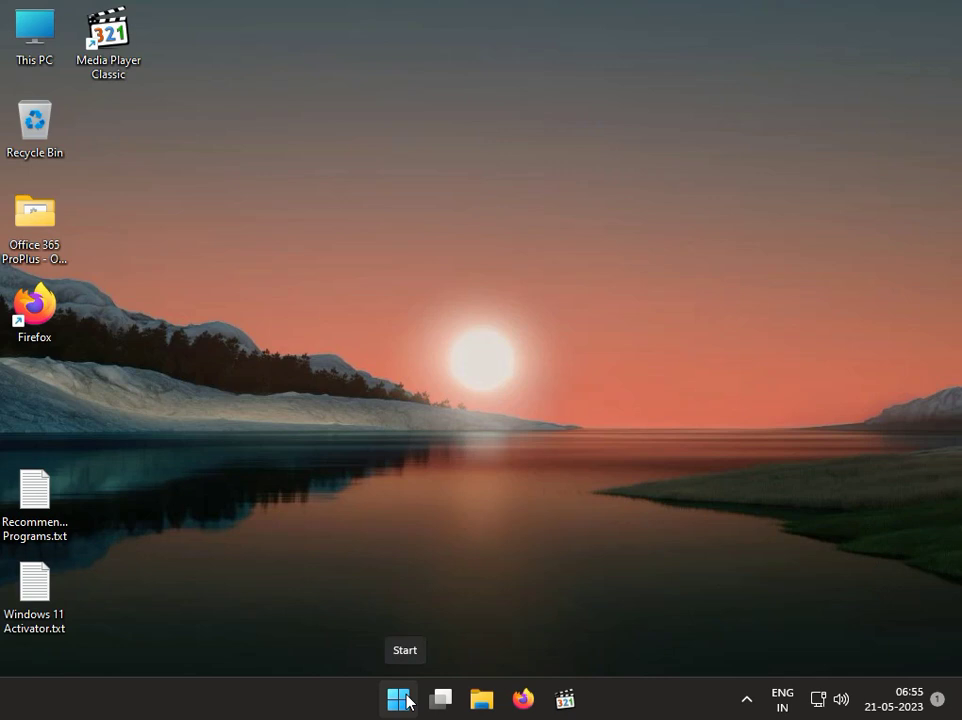
# Step: Open Device Manager and expand the network adapters category
pyautogui.rightClick(406, 700)
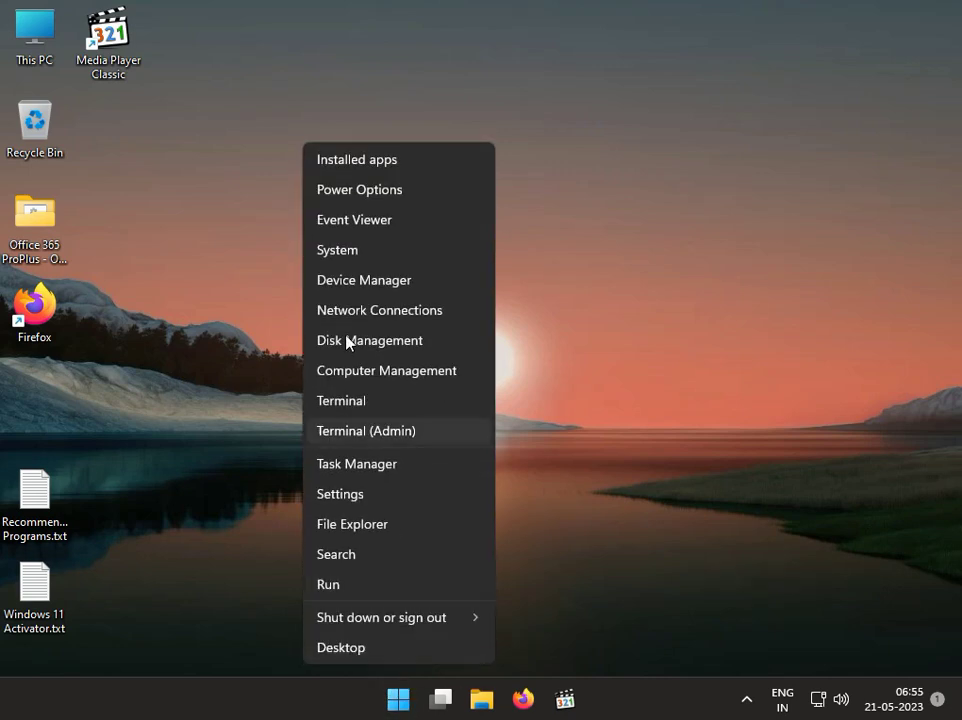
pyautogui.click(381, 289)
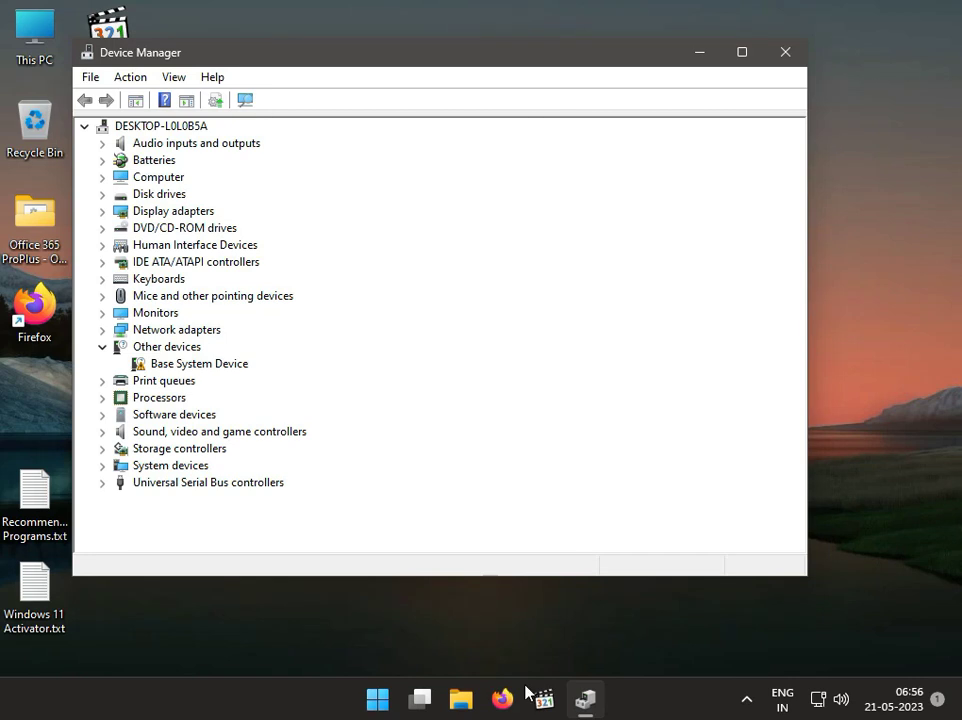
pyautogui.click(103, 333)
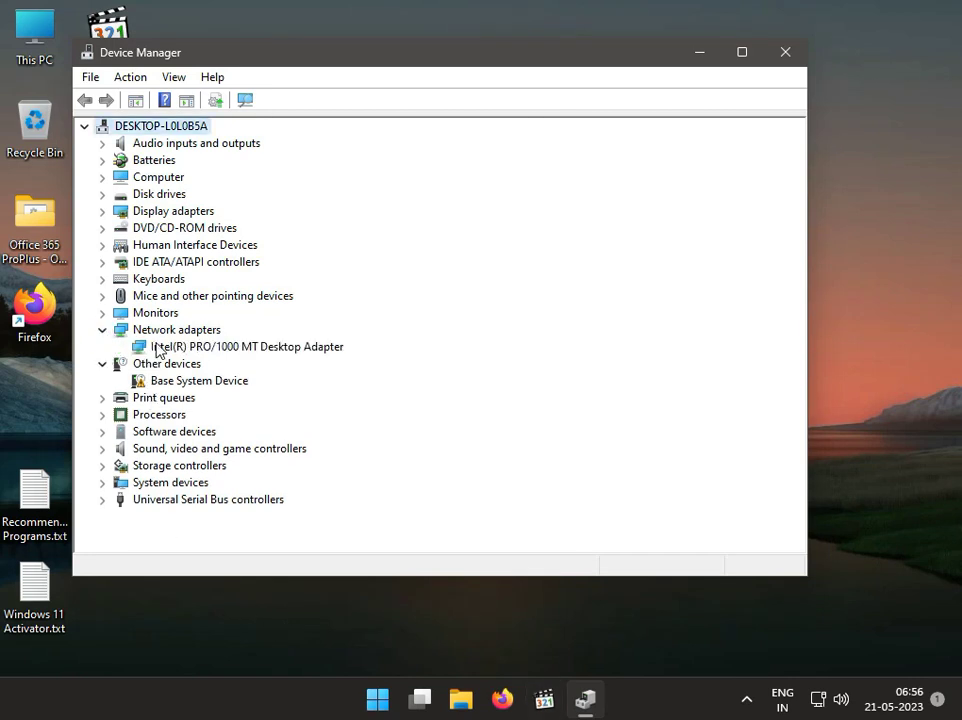
# Step: Uninstall the Intel(R) PRO/1000 MT Desktop Adapter and scan for hardware changes
pyautogui.rightClick(232, 350)
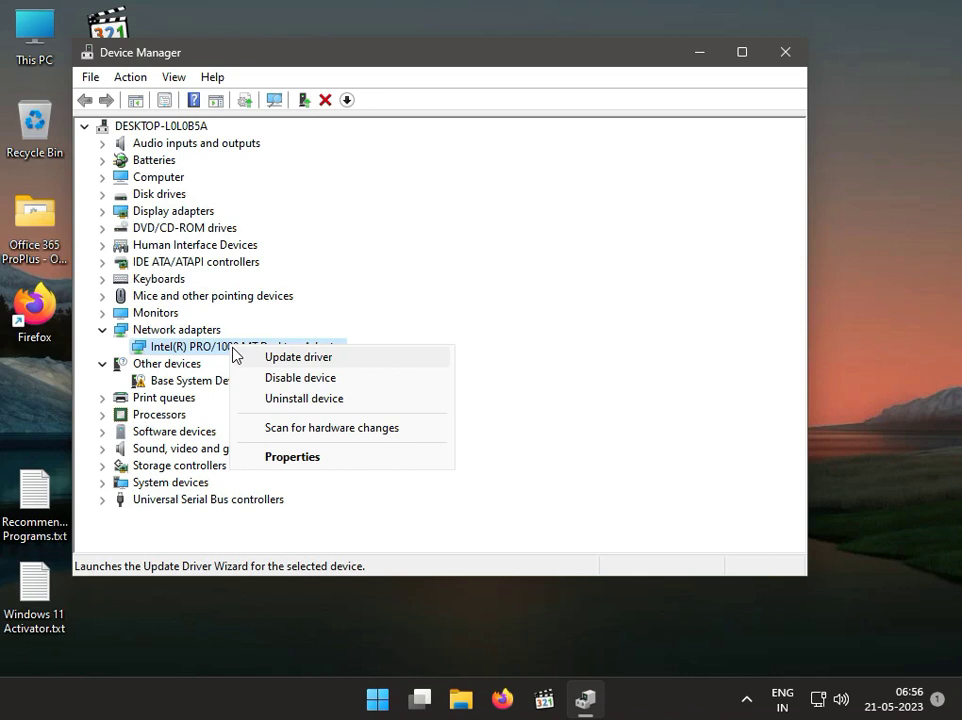
pyautogui.click(270, 396)
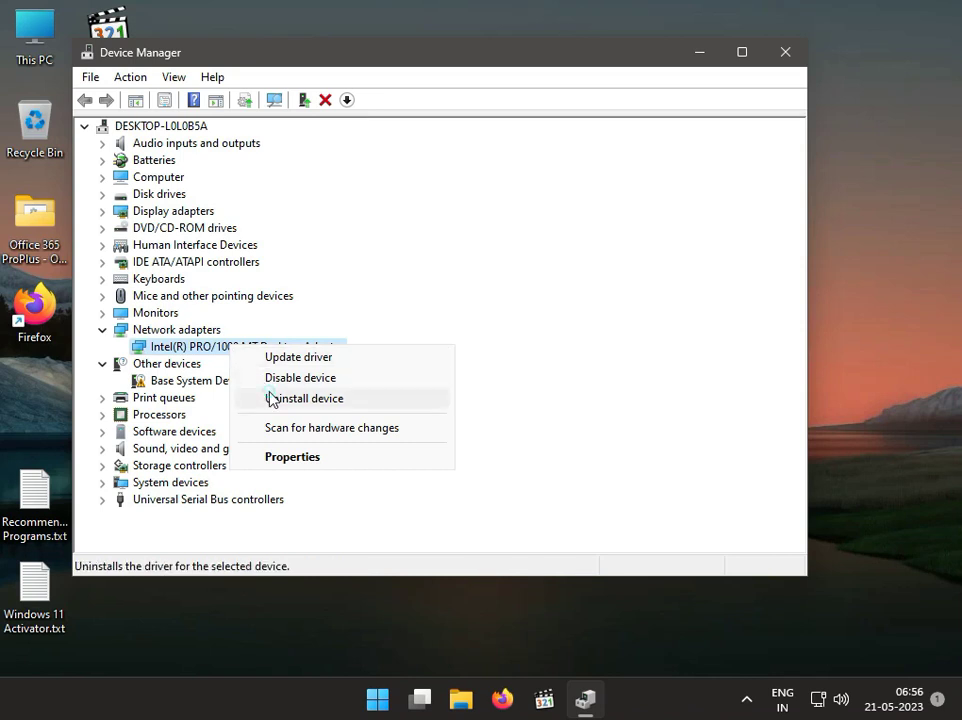
pyautogui.click(491, 418)
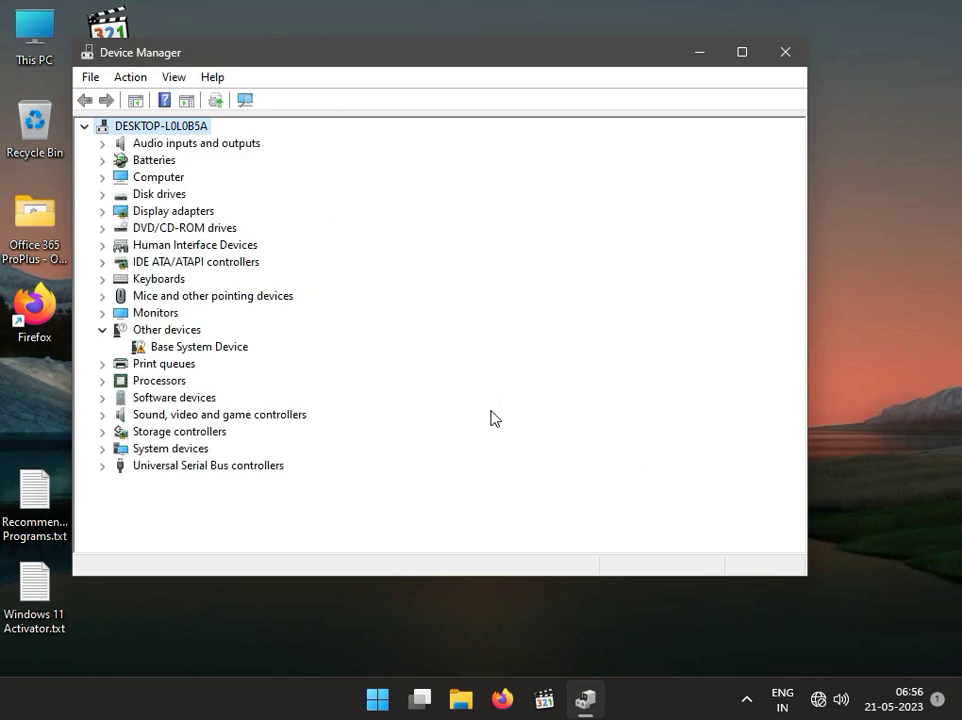
pyautogui.click(243, 104)
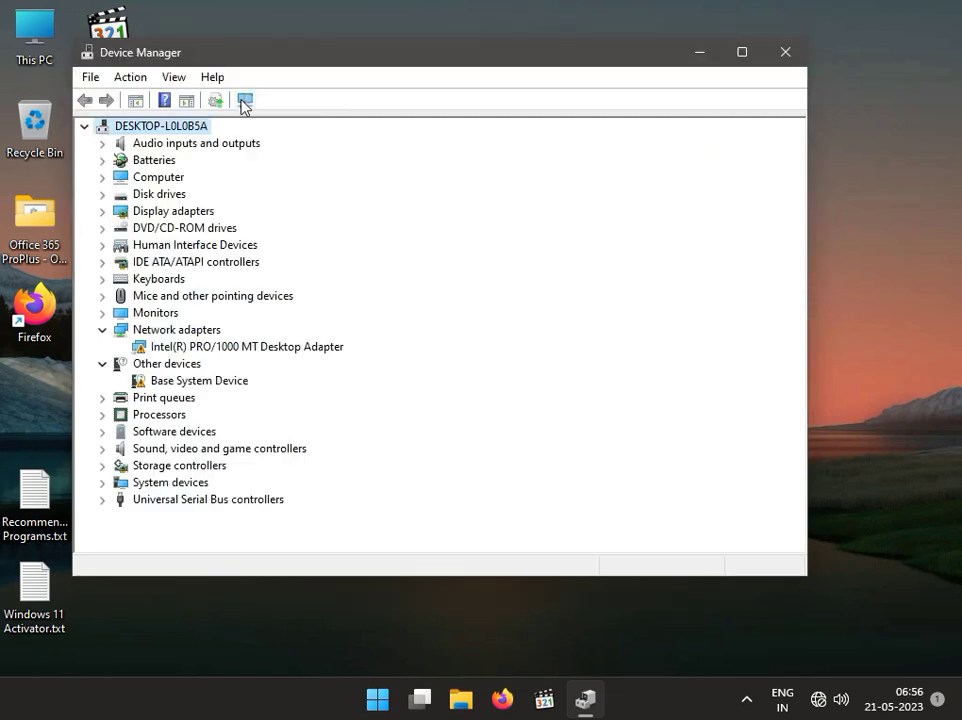
# Step: Run an automatic driver update search for the Intel(R) PRO/1000 MT Desktop Adapter and close Device Manager
pyautogui.click(231, 348)
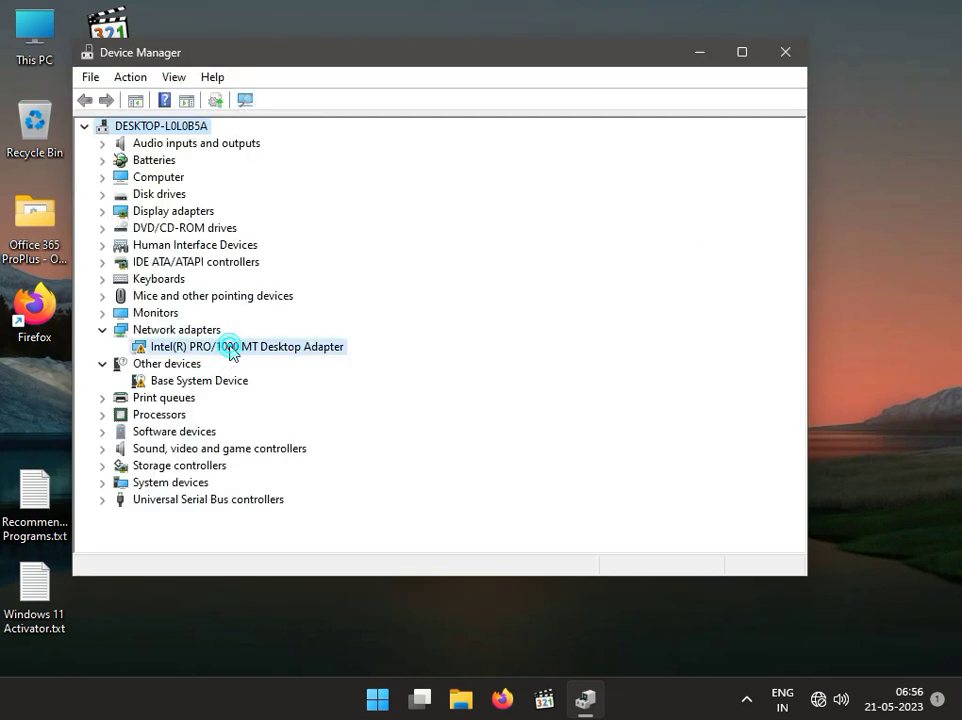
pyautogui.rightClick(231, 348)
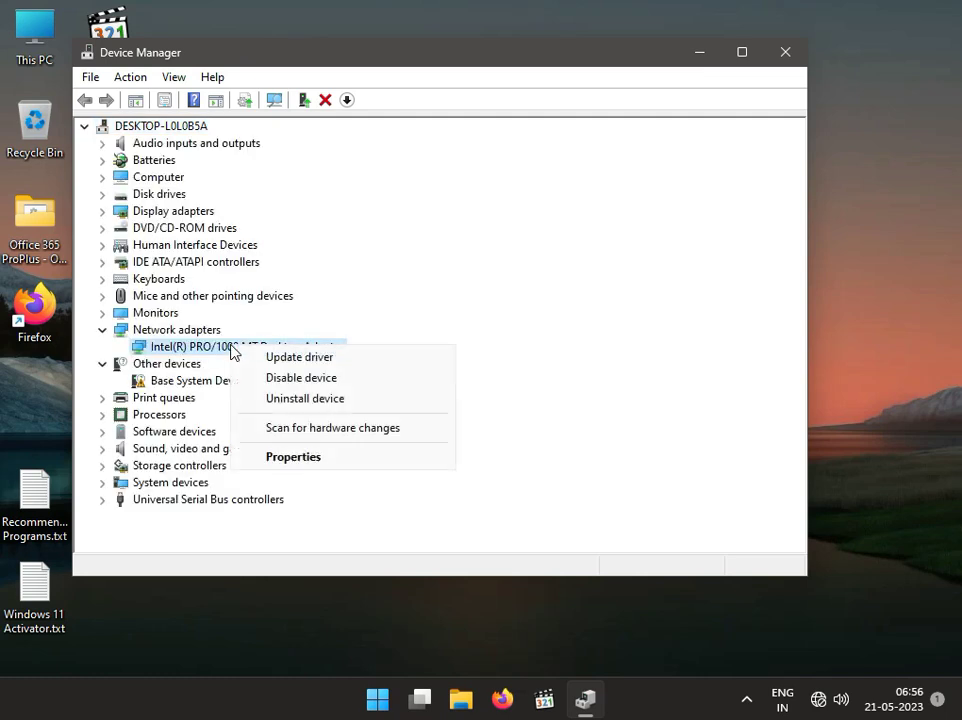
pyautogui.click(253, 356)
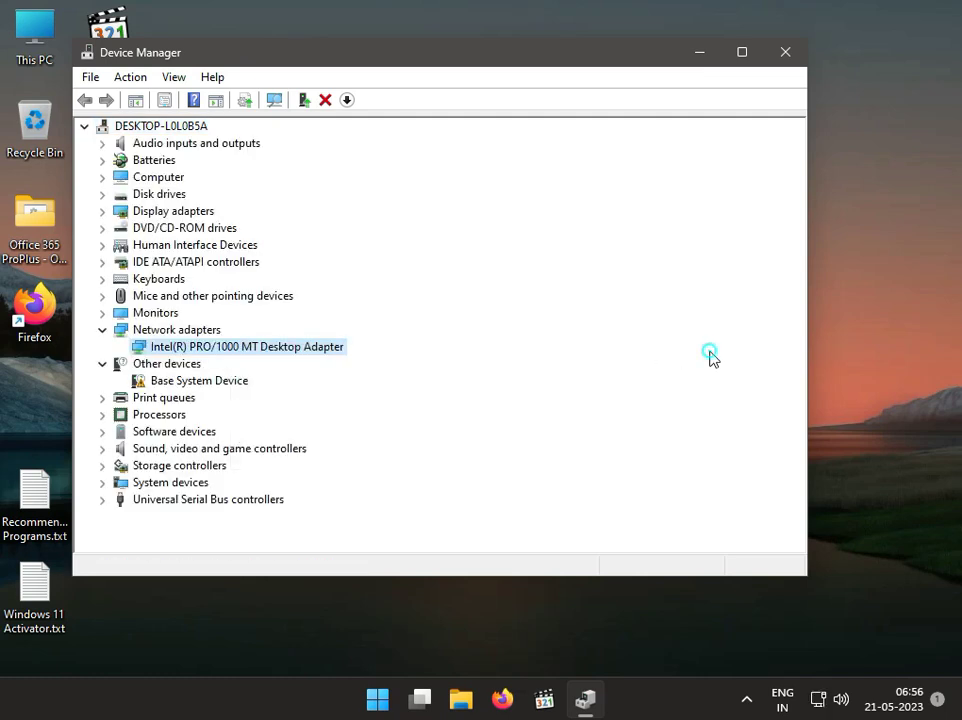
pyautogui.rightClick(217, 352)
pyautogui.click(252, 363)
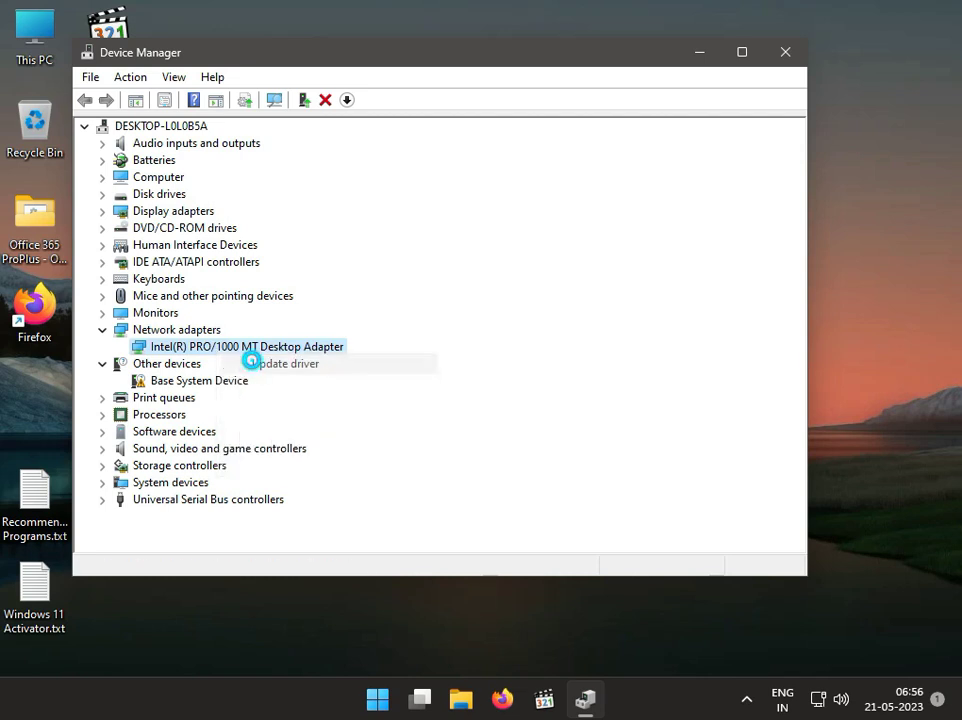
pyautogui.click(283, 305)
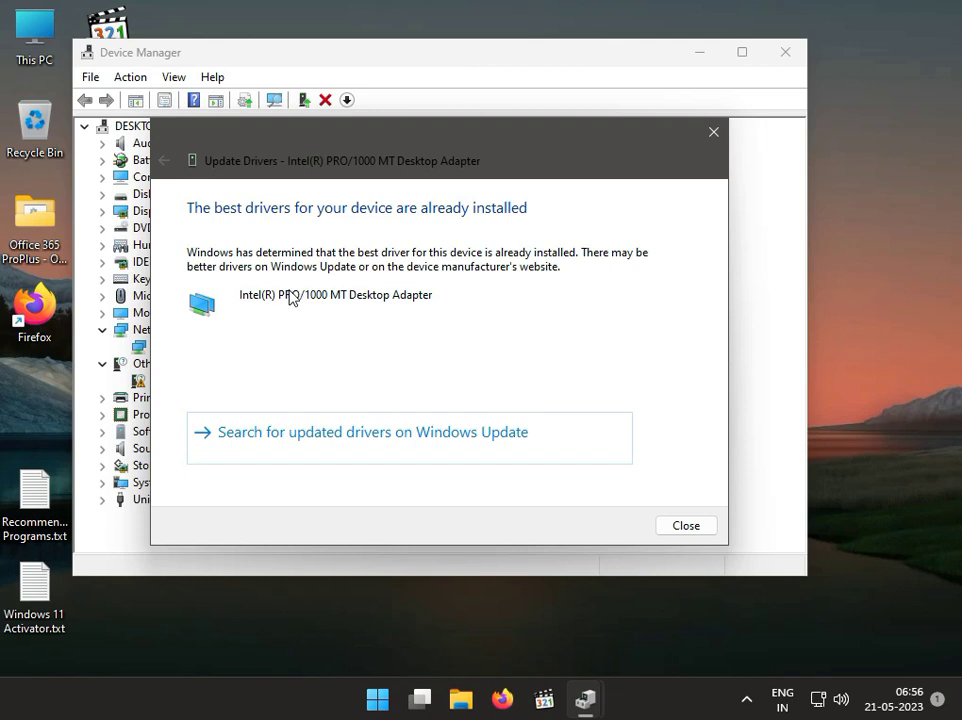
pyautogui.click(700, 524)
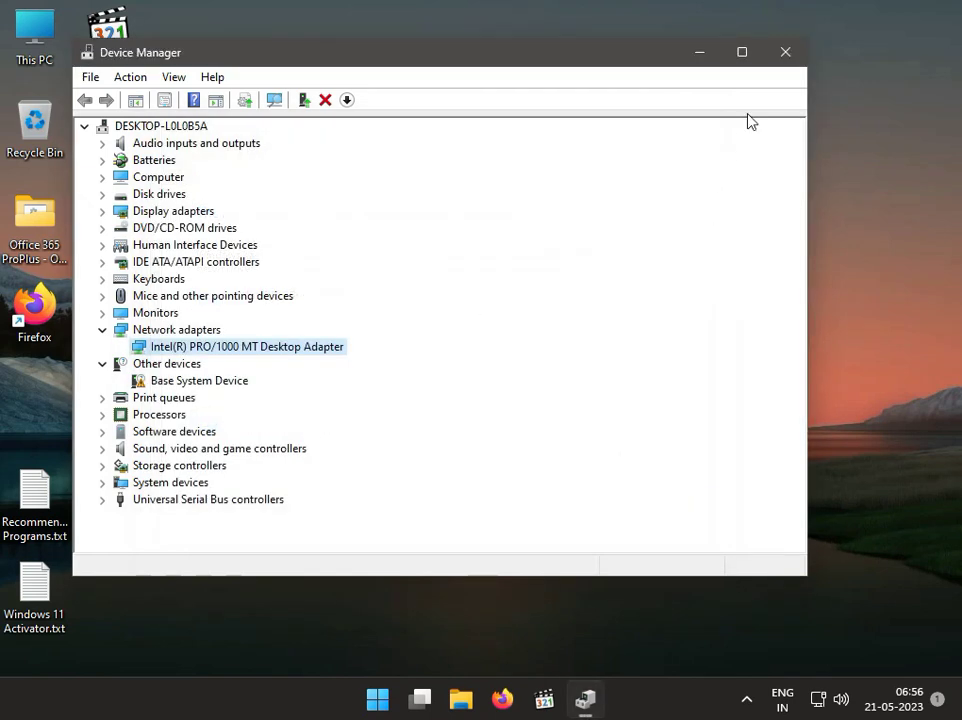
pyautogui.click(784, 50)
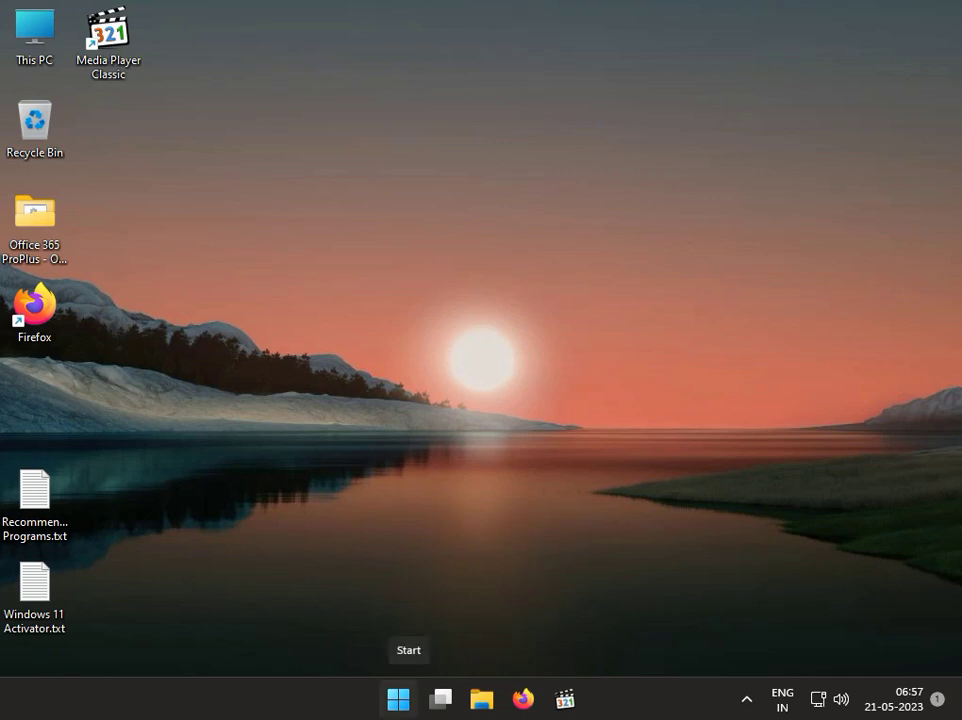
# Step: Open System Configuration by running msconfig and display its list of services
pyautogui.click(378, 476)
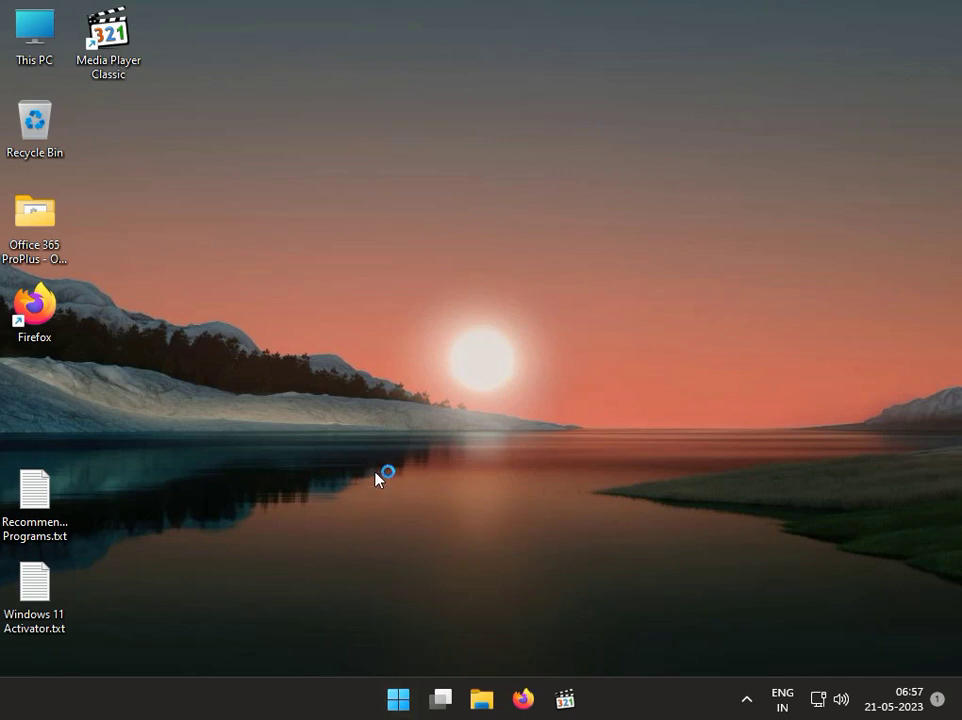
pyautogui.press('super+r')
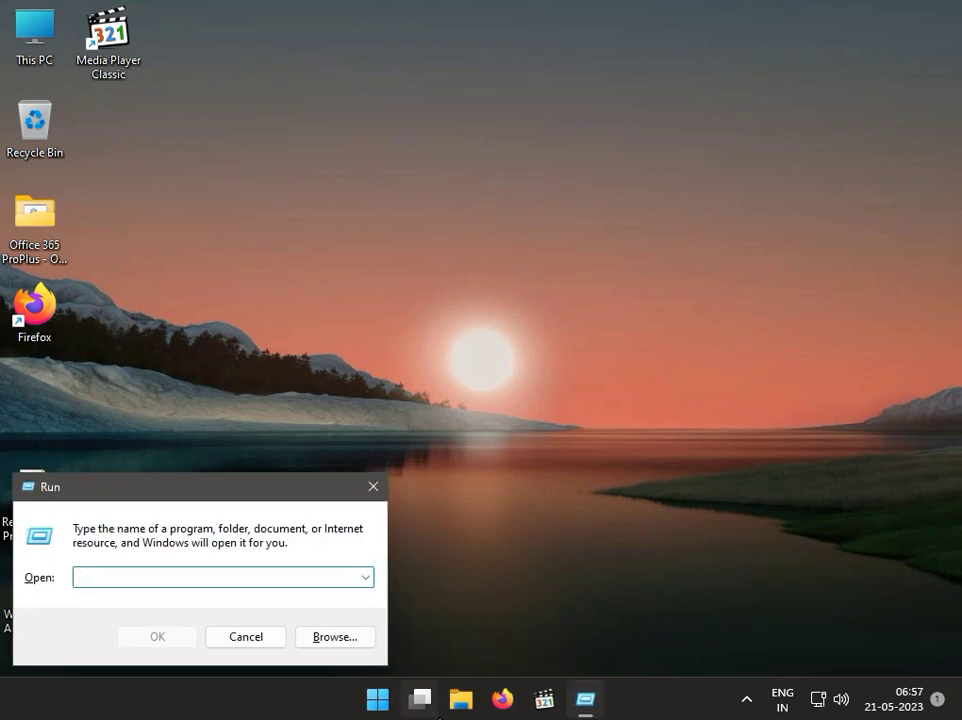
pyautogui.moveTo(437, 713)
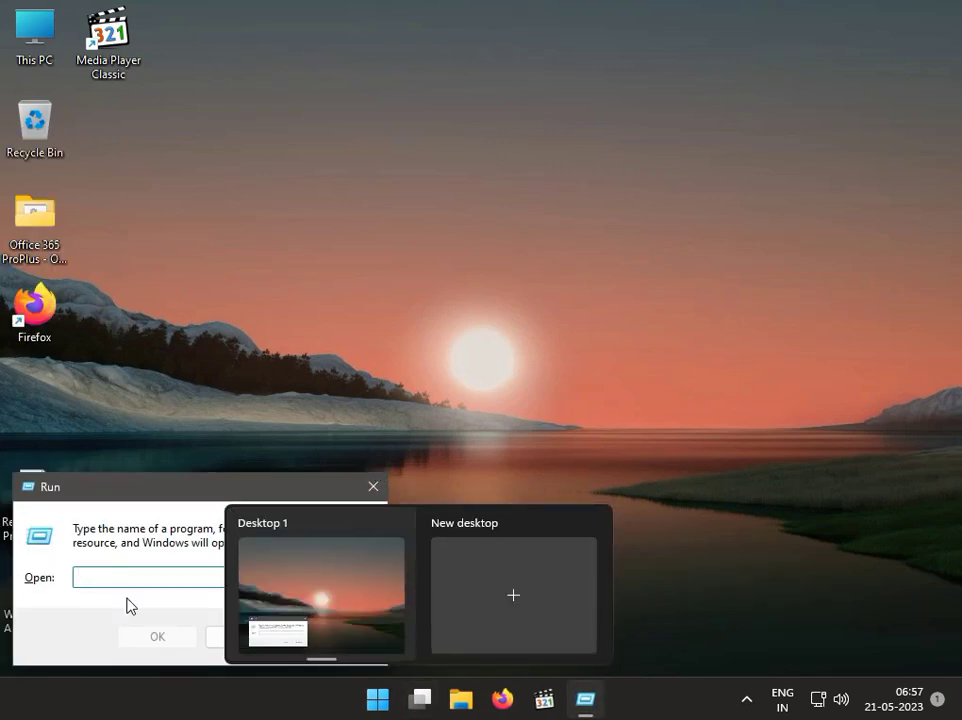
pyautogui.write('m')
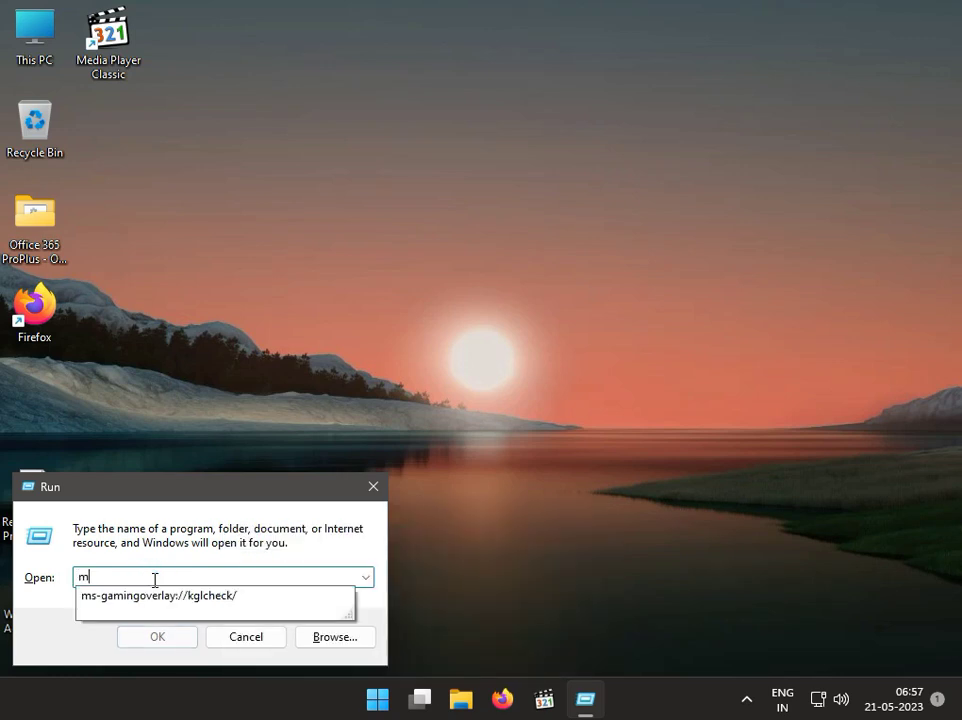
pyautogui.write('scon')
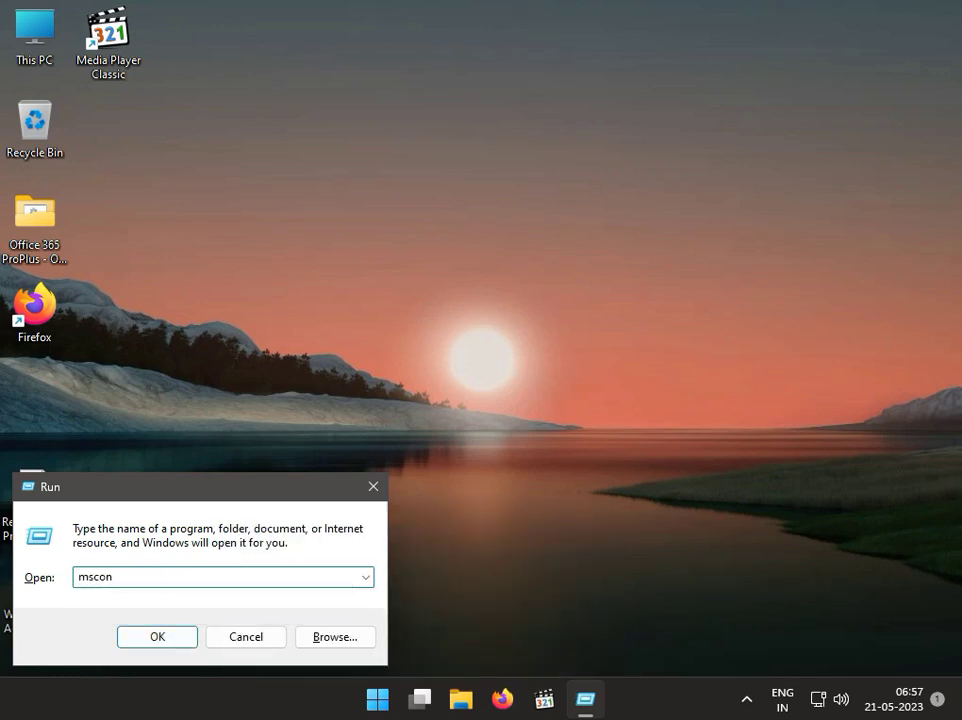
pyautogui.write('fig')
pyautogui.press('Return')
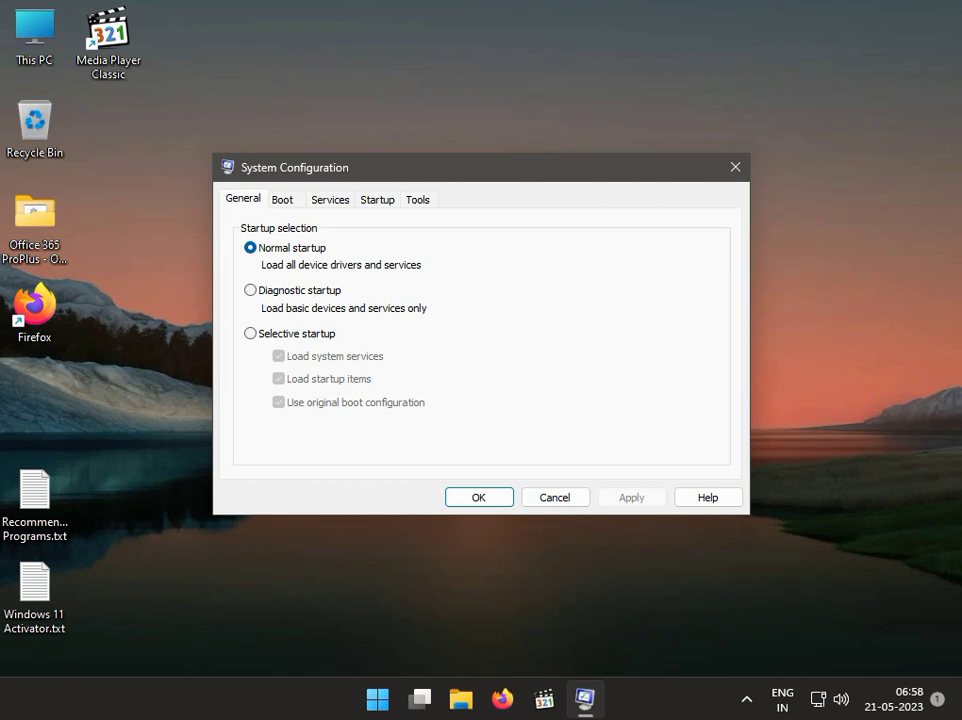
pyautogui.click(336, 200)
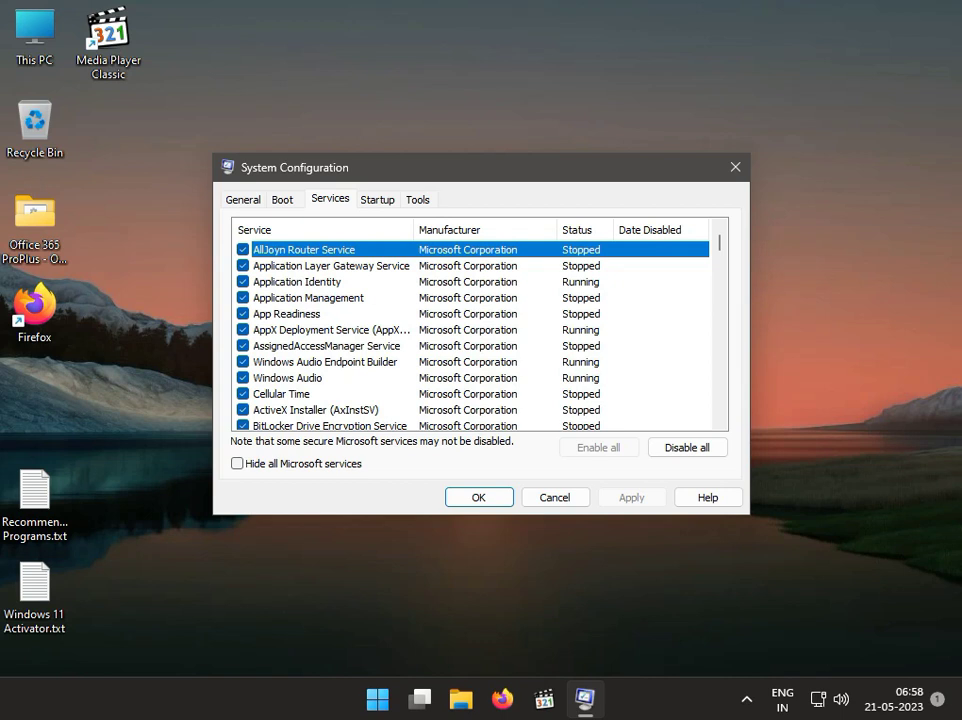
# Step: Enter Atheros in a new Run box as a note of the service name, without executing it
pyautogui.click(258, 601)
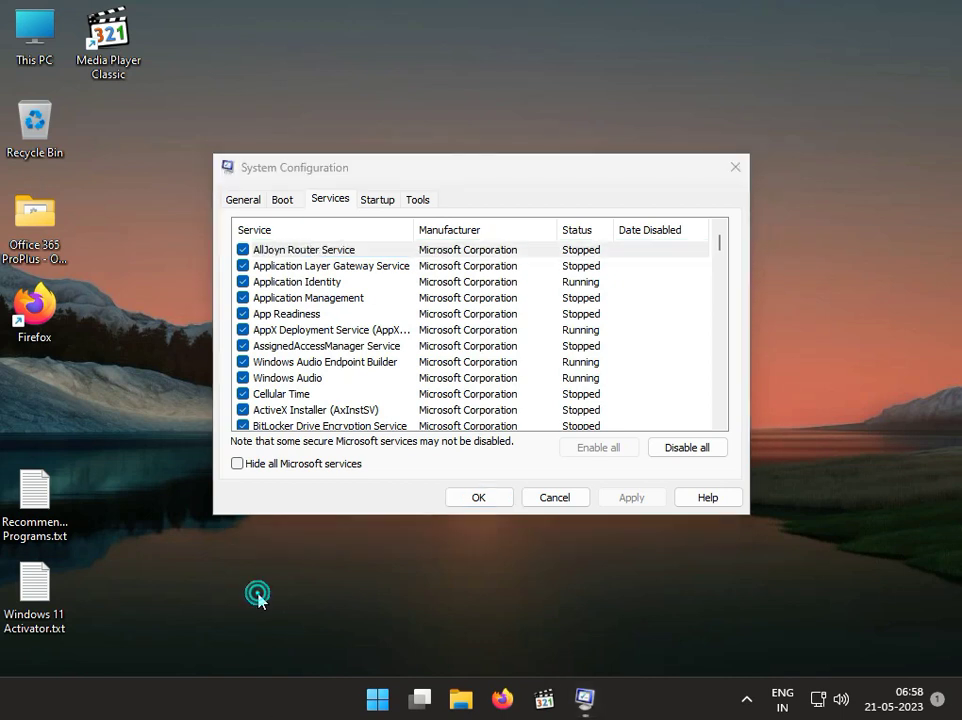
pyautogui.press('super+r')
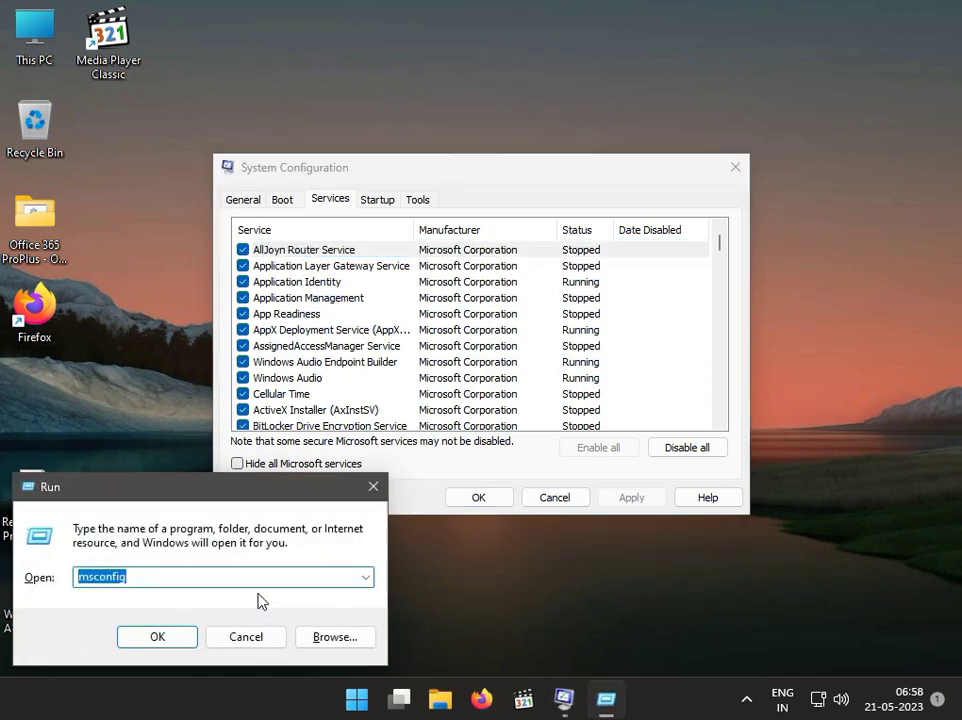
pyautogui.write('A')
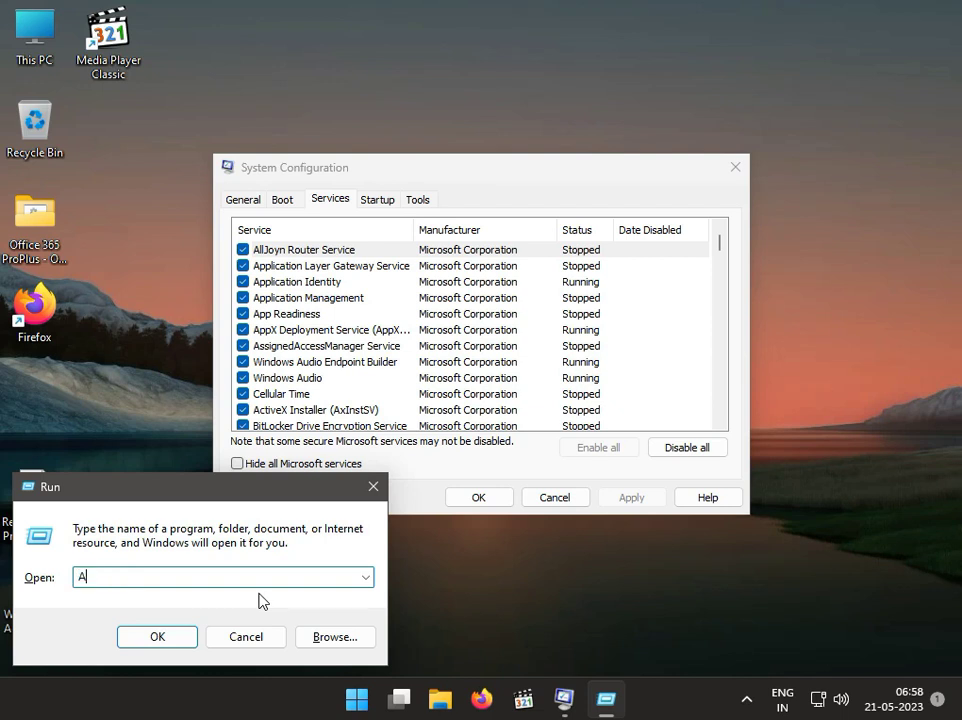
pyautogui.write('theros')
pyautogui.moveTo(119, 585); pyautogui.dragTo(60, 585)
# Step: Look through the whole list of services in System Configuration for an Atheros entry
pyautogui.click(265, 282)
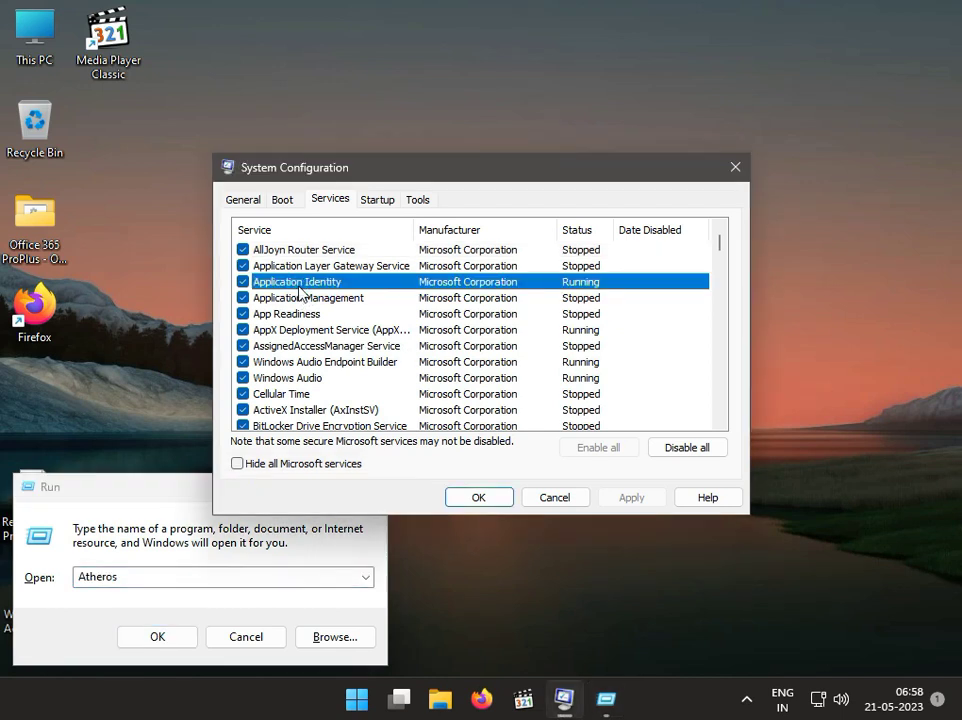
pyautogui.scroll(-1, 303, 300)
pyautogui.scroll(1, 303, 300)
pyautogui.scroll(-2, 298, 316)
pyautogui.scroll(-6, 297, 318)
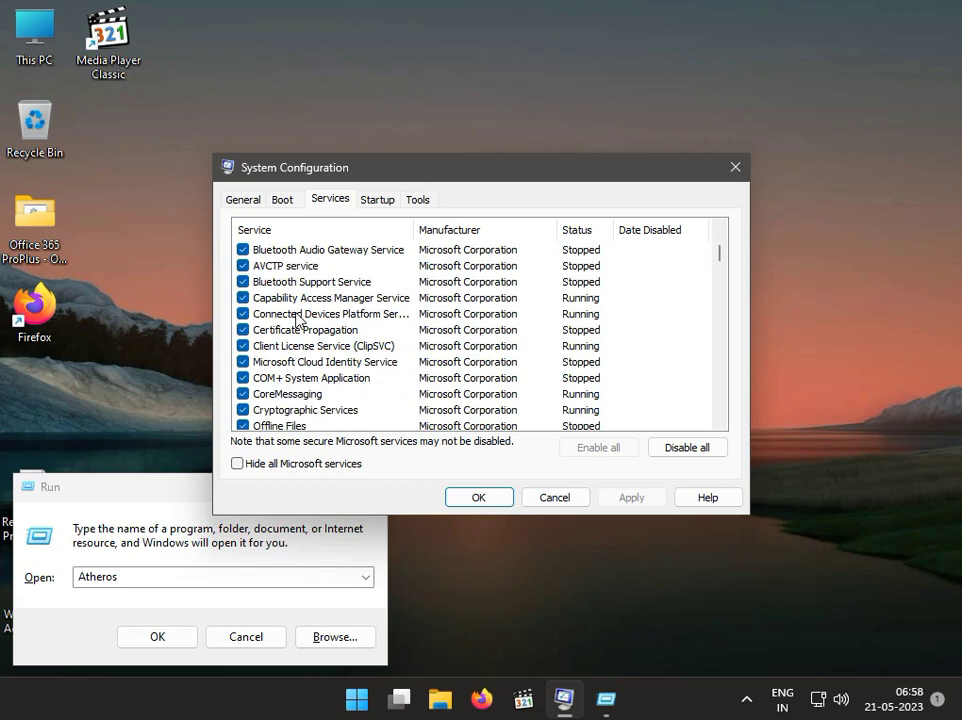
pyautogui.scroll(-12, 297, 318)
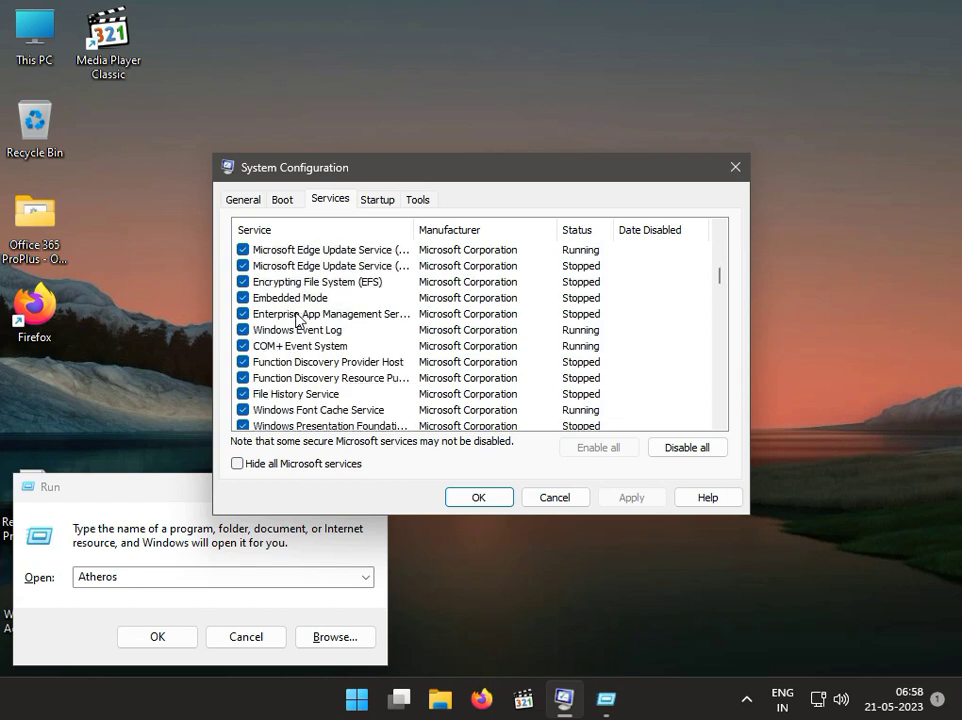
pyautogui.scroll(5, 297, 319)
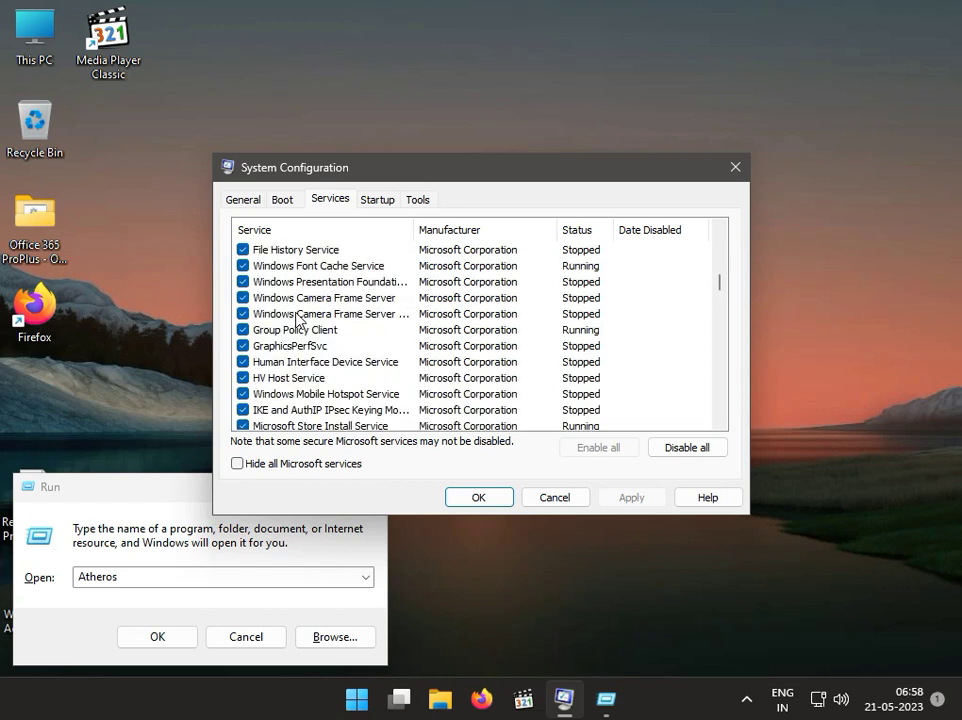
pyautogui.scroll(-5, 297, 319)
pyautogui.scroll(-10, 297, 318)
pyautogui.scroll(-15, 297, 318)
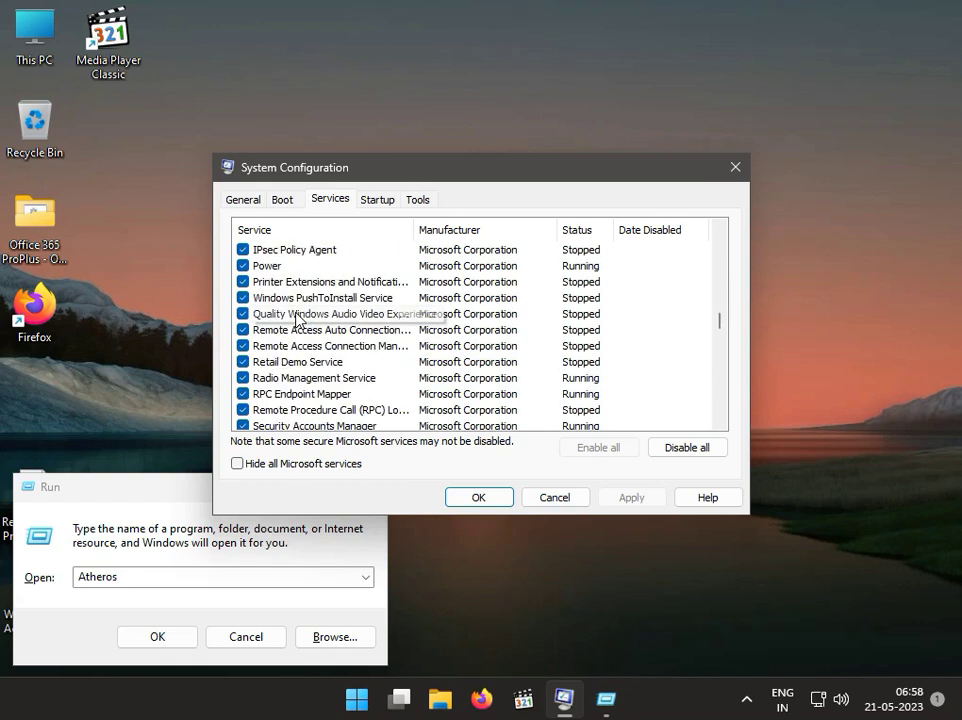
pyautogui.scroll(-15, 297, 318)
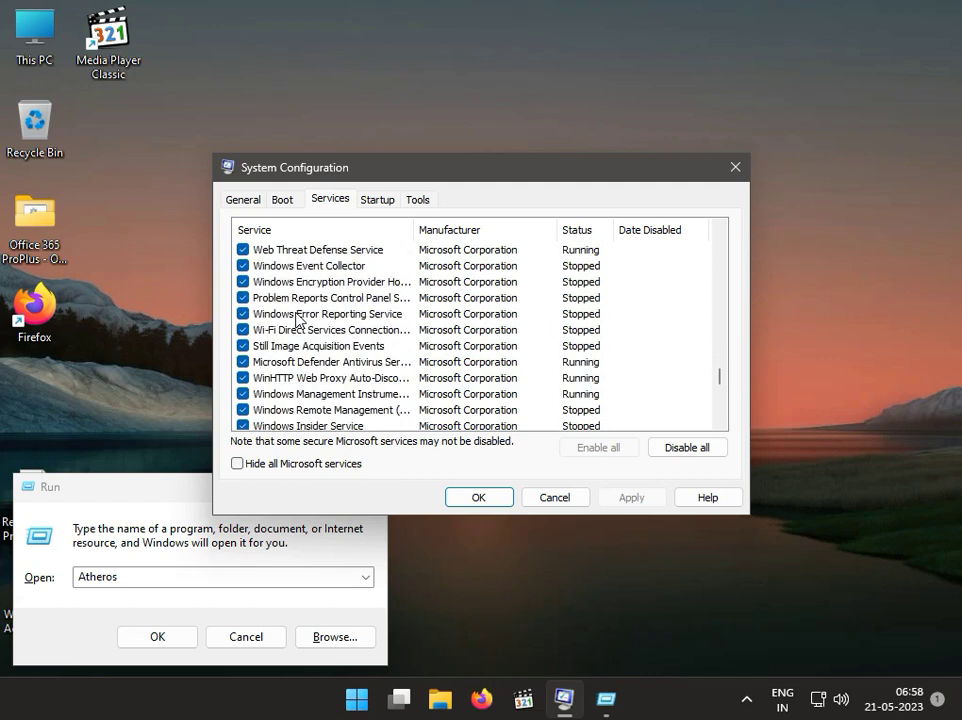
pyautogui.scroll(-15, 297, 318)
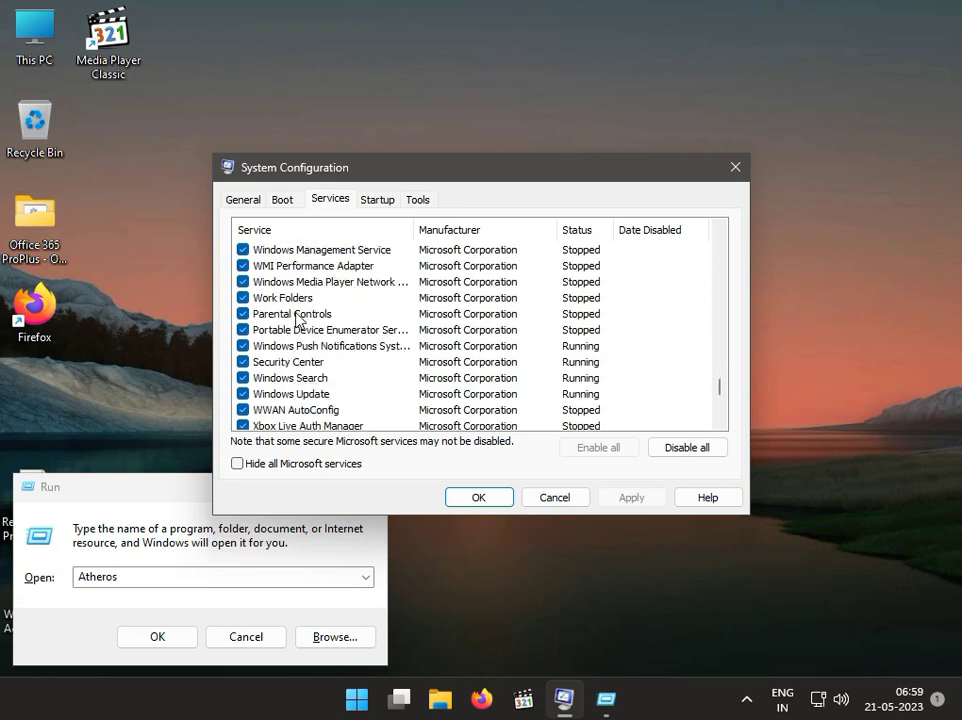
pyautogui.scroll(-4, 297, 318)
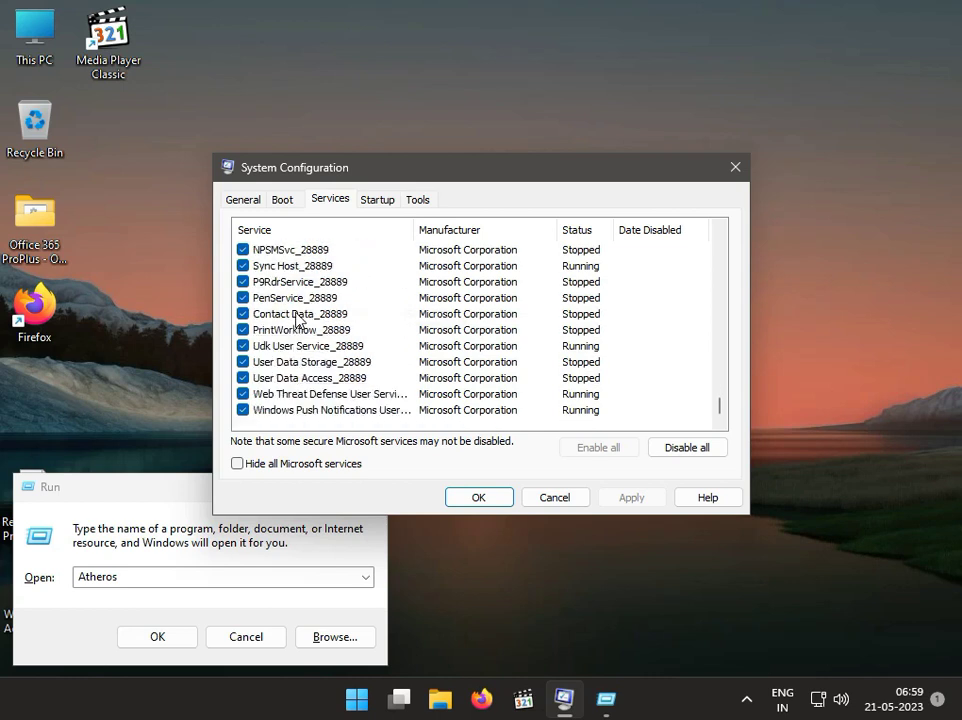
pyautogui.scroll(20, 297, 318)
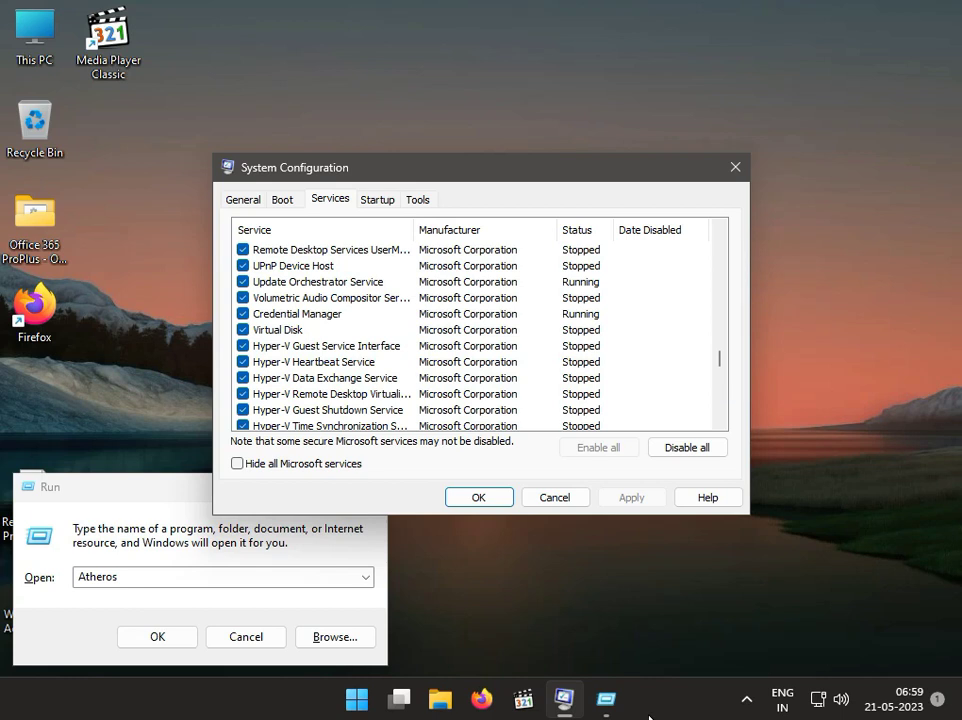
# Step: Turn the Virtual Disk service off and back on, then apply and confirm the service settings
pyautogui.click(243, 330)
pyautogui.click(243, 330)
pyautogui.click(655, 496)
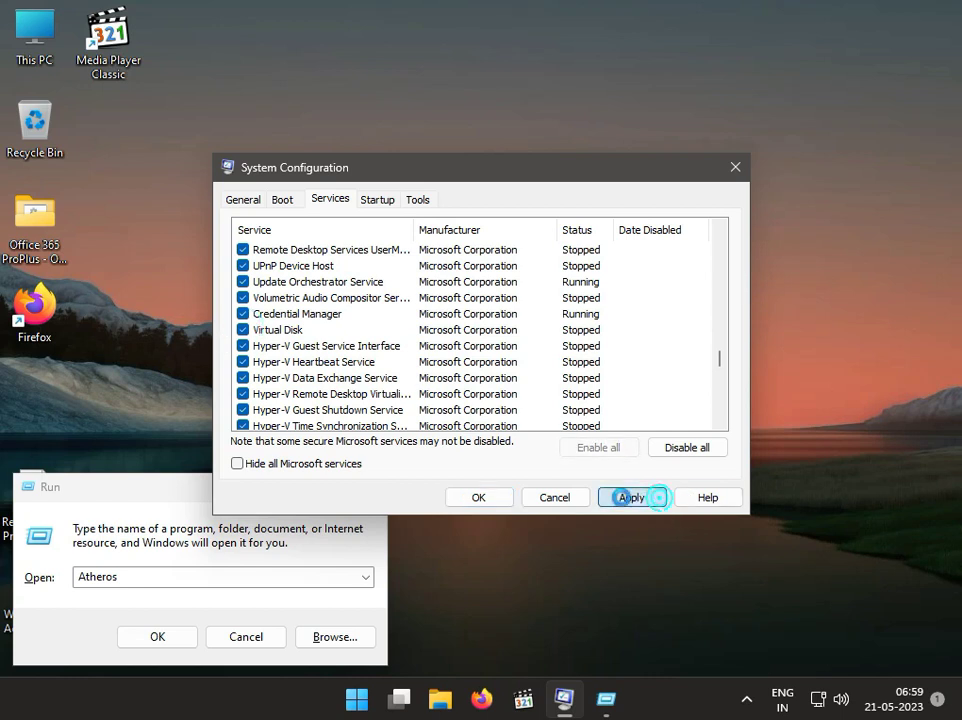
pyautogui.click(477, 496)
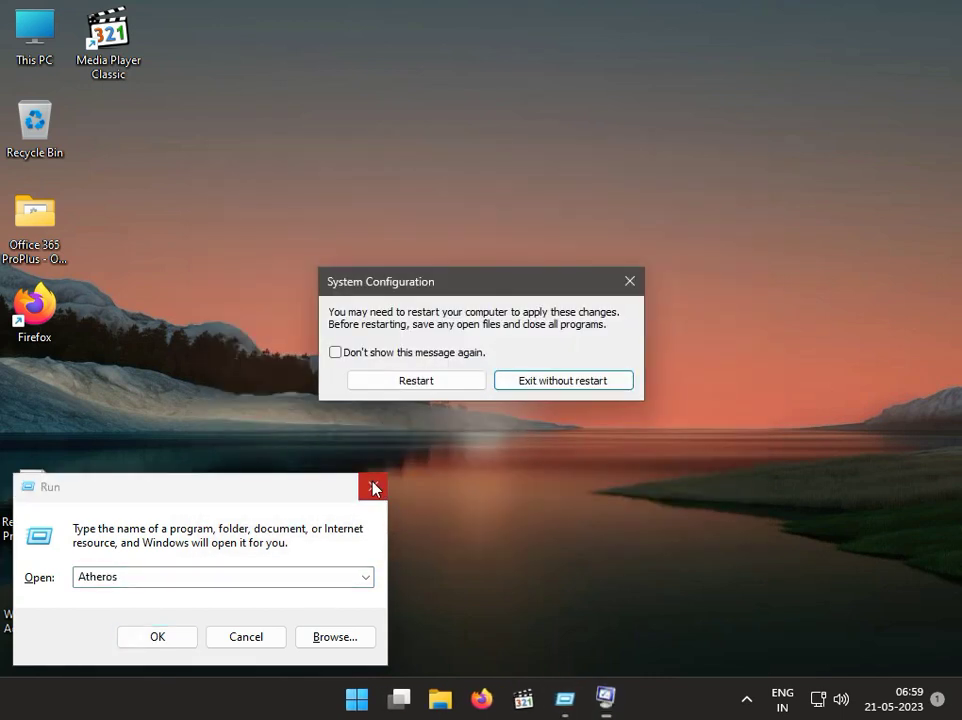
# Step: Dismiss the Run box and the System Configuration restart prompt without restarting the computer
pyautogui.click(372, 486)
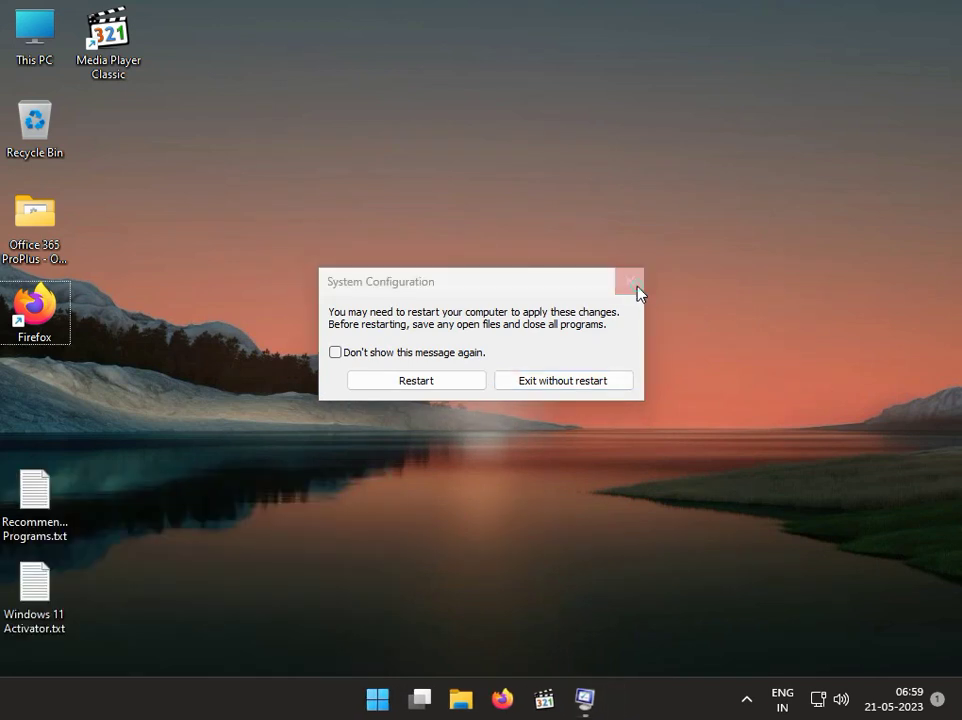
pyautogui.click(637, 289)
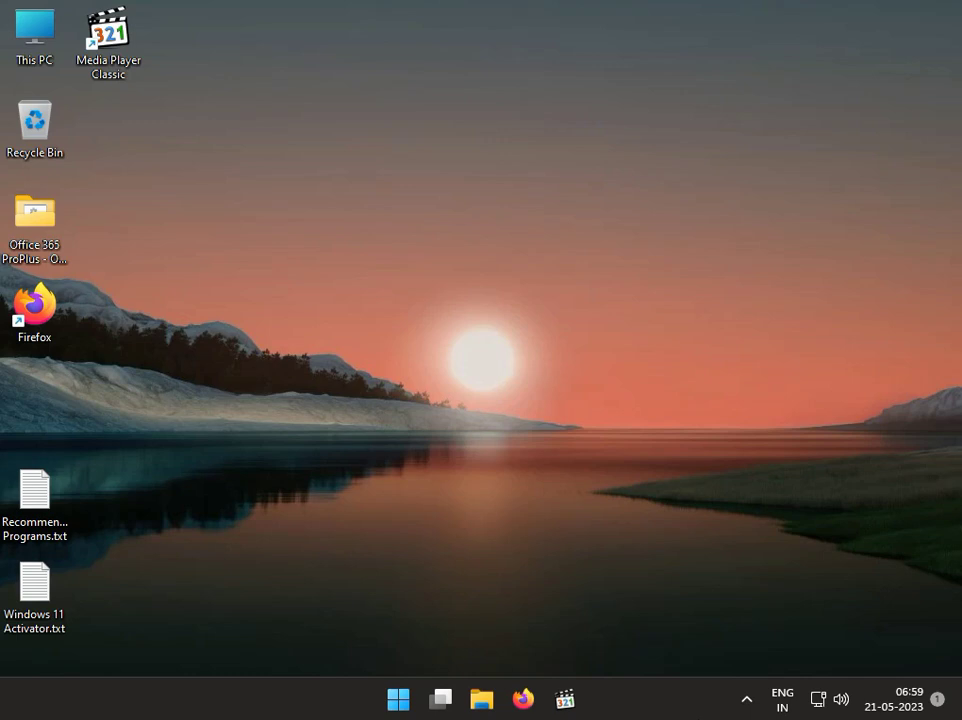
# Step: Open Control Panel, go to the programs available for uninstalling, and bring up the installed Windows updates
pyautogui.click(398, 699)
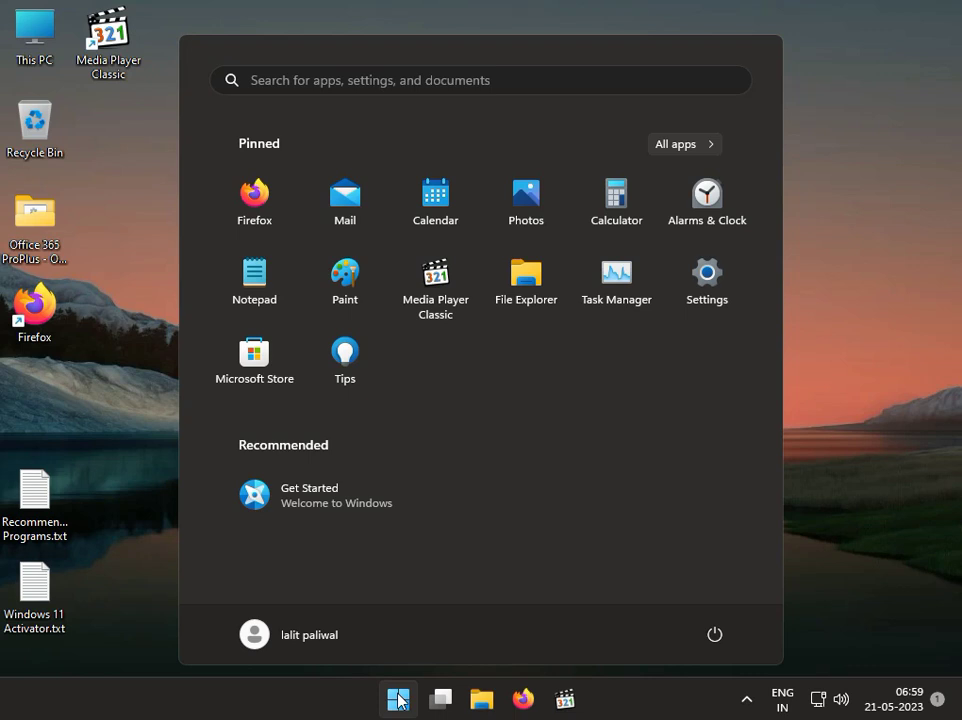
pyautogui.write('cont')
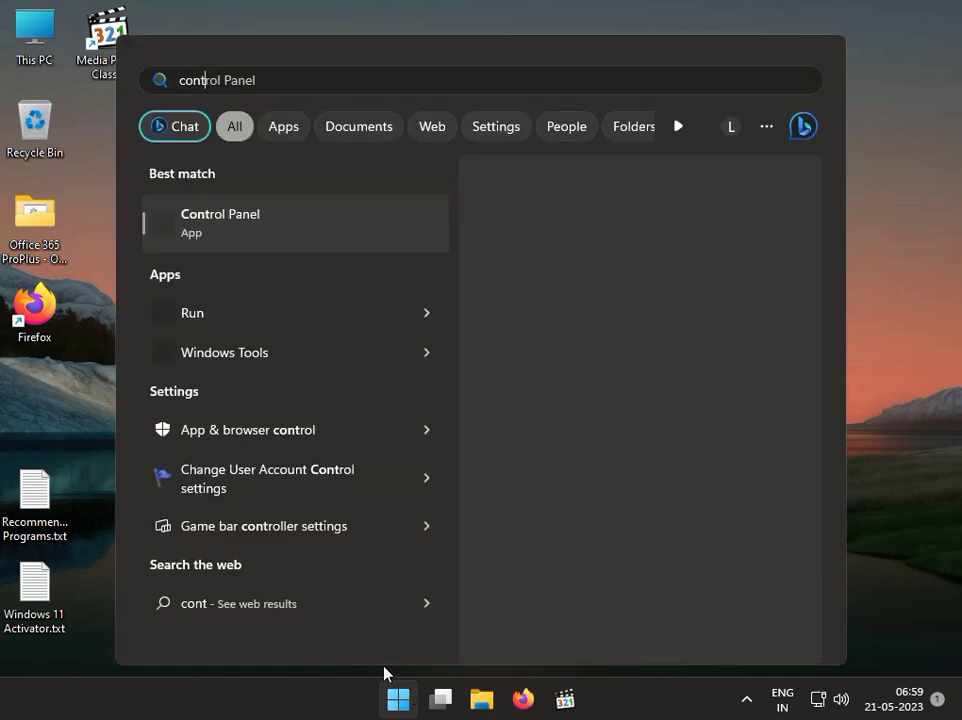
pyautogui.click(203, 215)
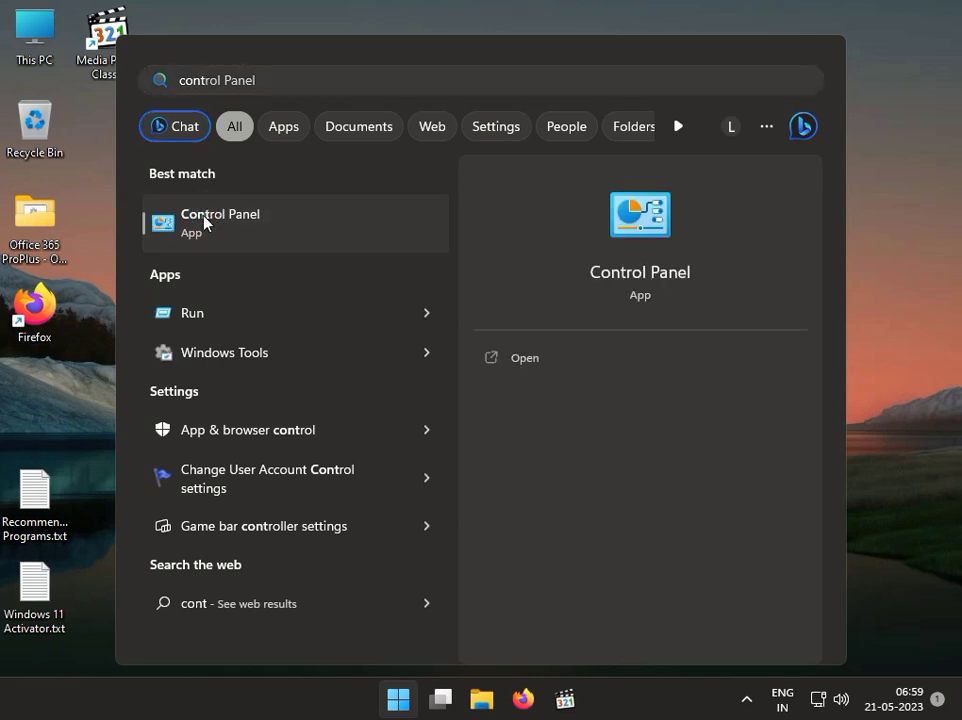
pyautogui.click(205, 221)
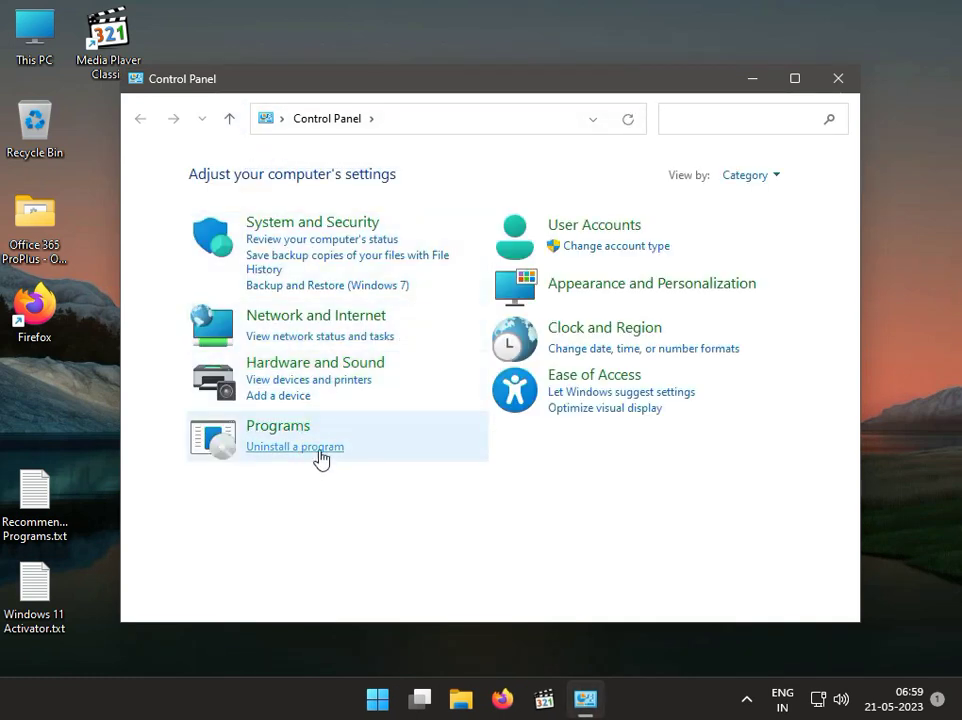
pyautogui.click(318, 448)
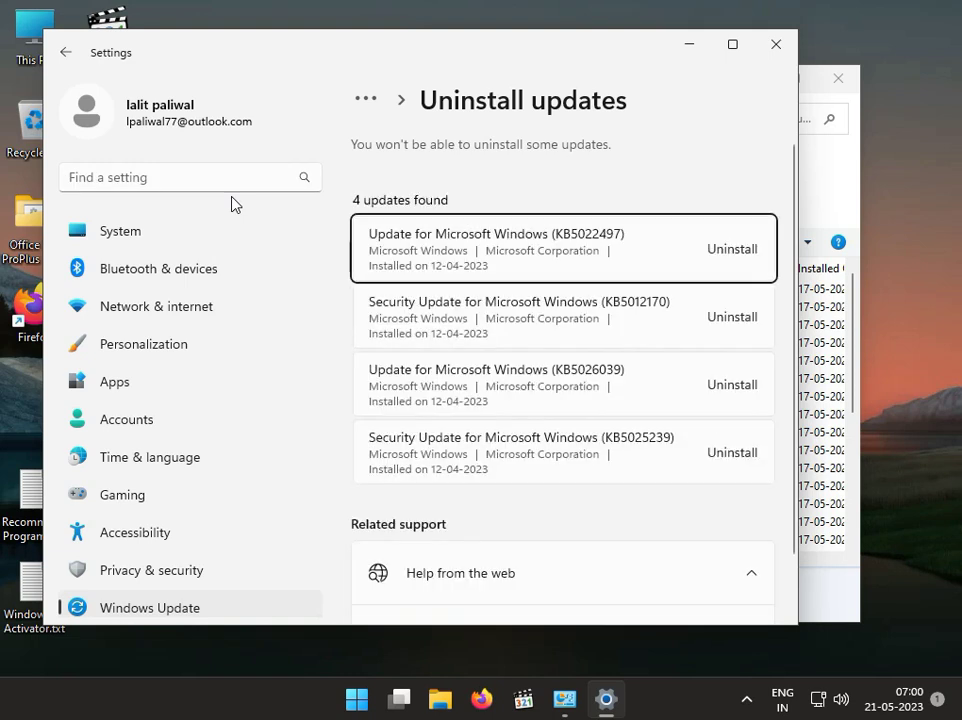
# Step: Check the uninstall option of update KB5022497 without carrying it out, and close Settings and Programs and Features
pyautogui.click(685, 258)
pyautogui.click(718, 250)
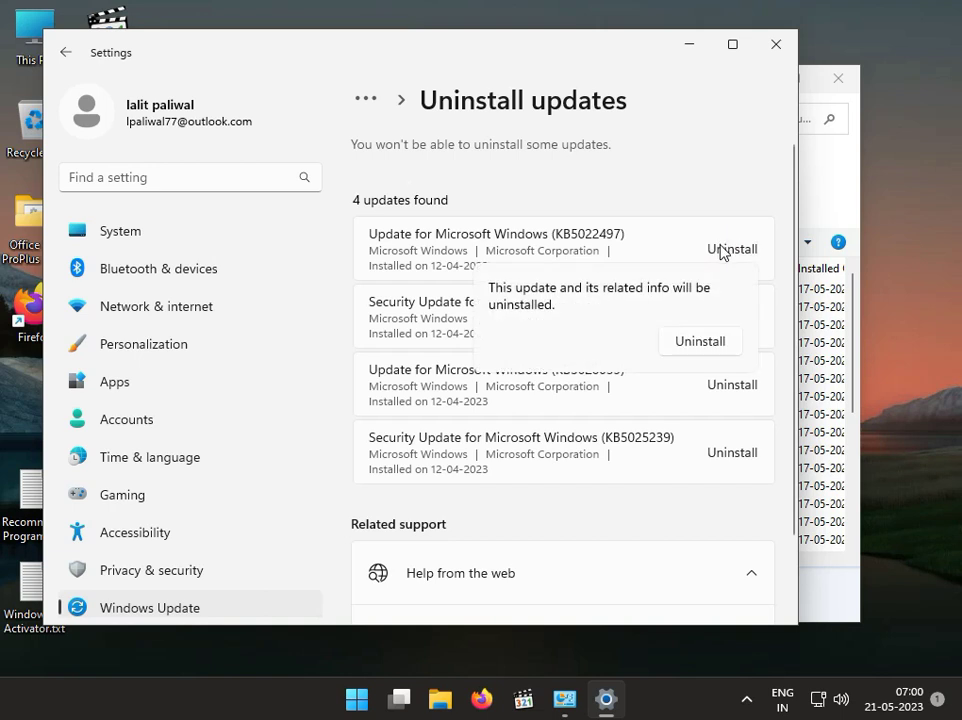
pyautogui.click(696, 189)
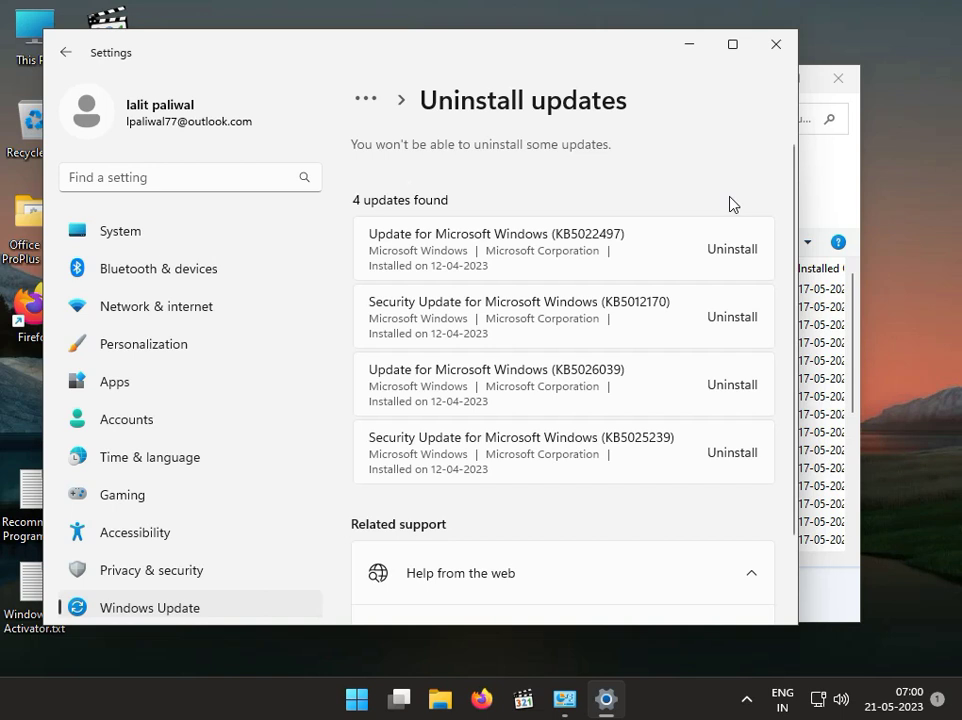
pyautogui.click(758, 52)
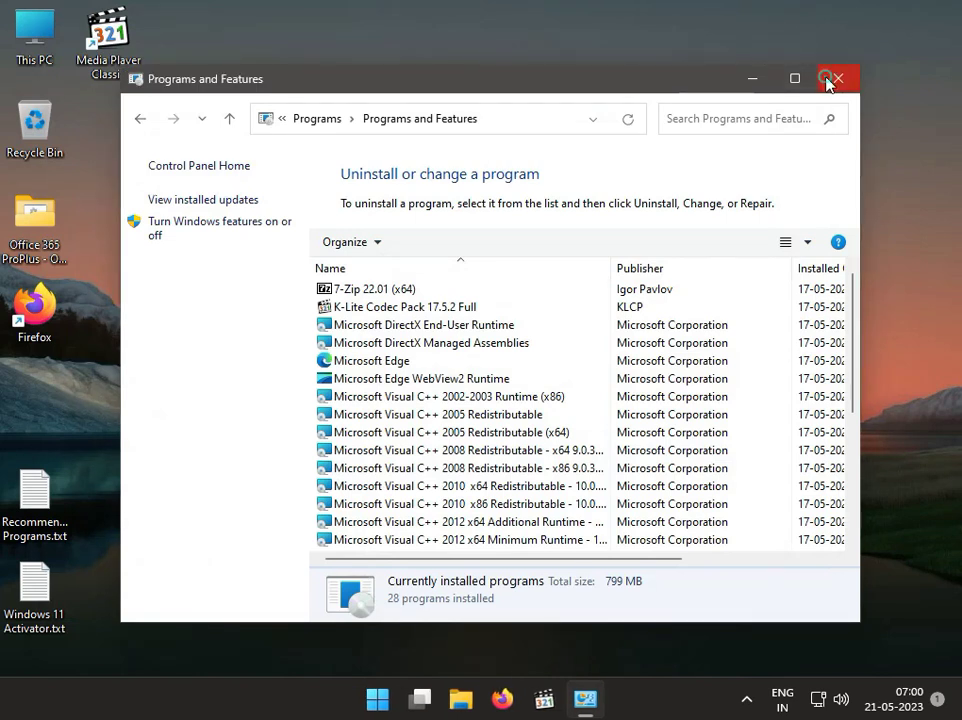
pyautogui.click(836, 79)
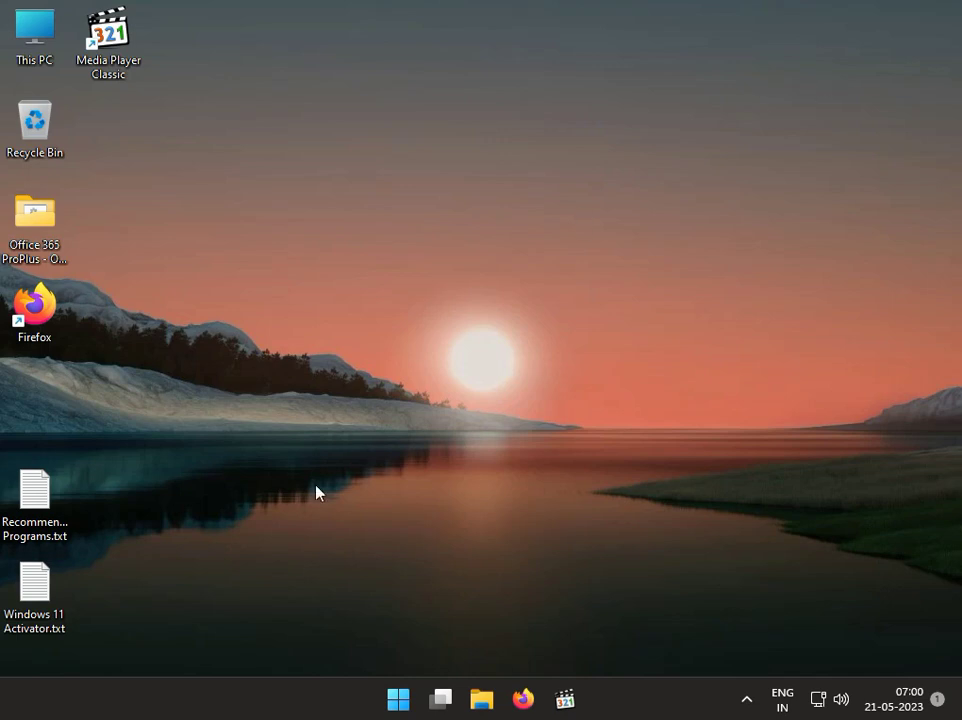
# Step: Open Settings and display the list of installed apps
pyautogui.click(399, 700)
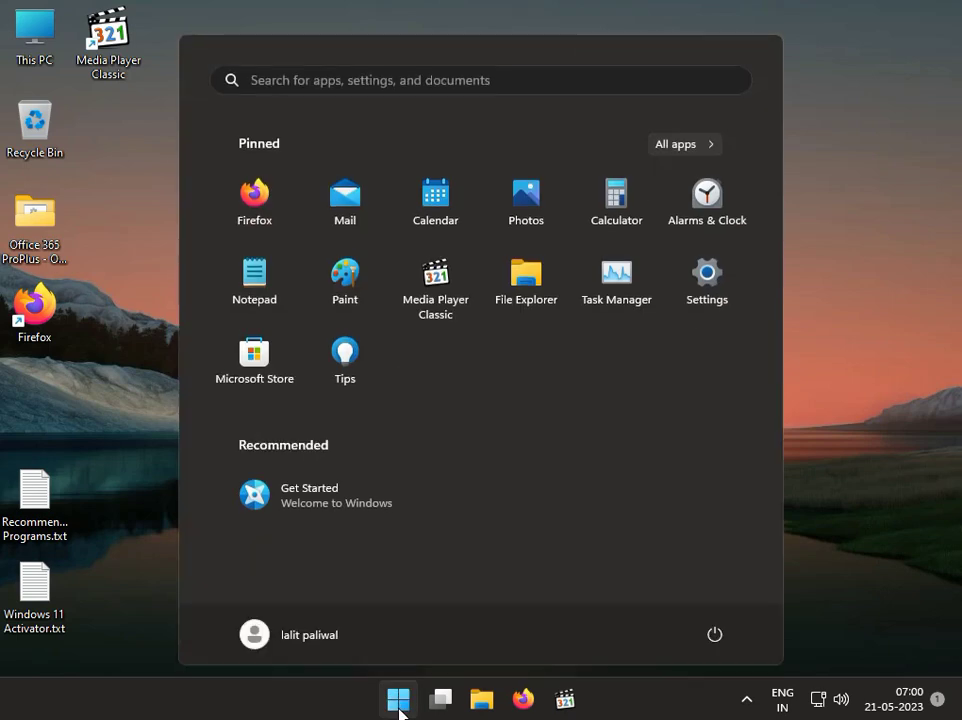
pyautogui.click(702, 274)
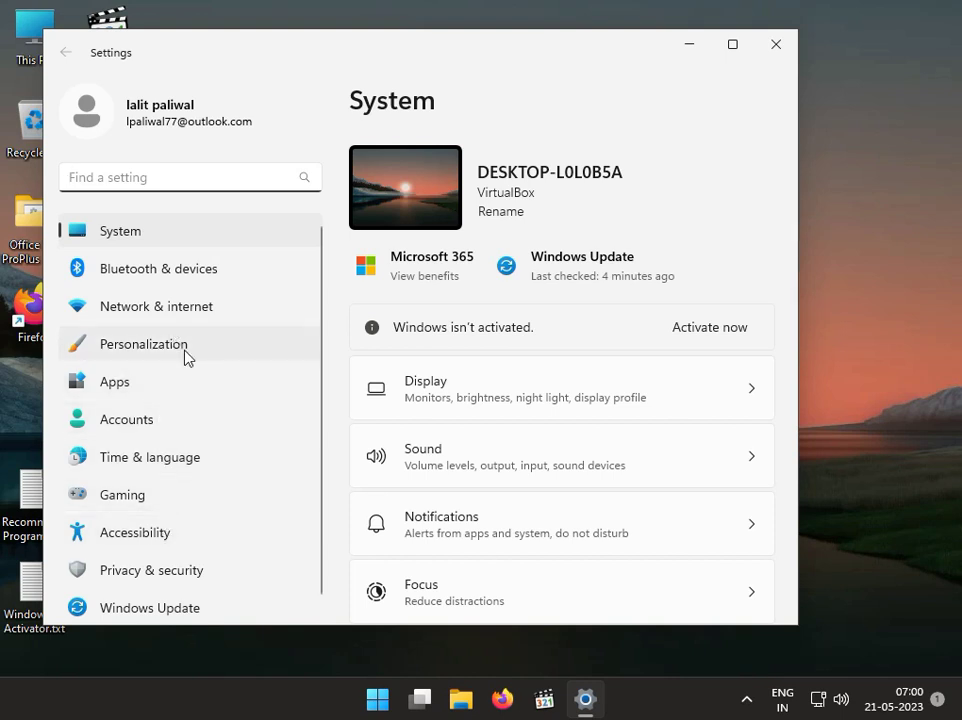
pyautogui.click(179, 384)
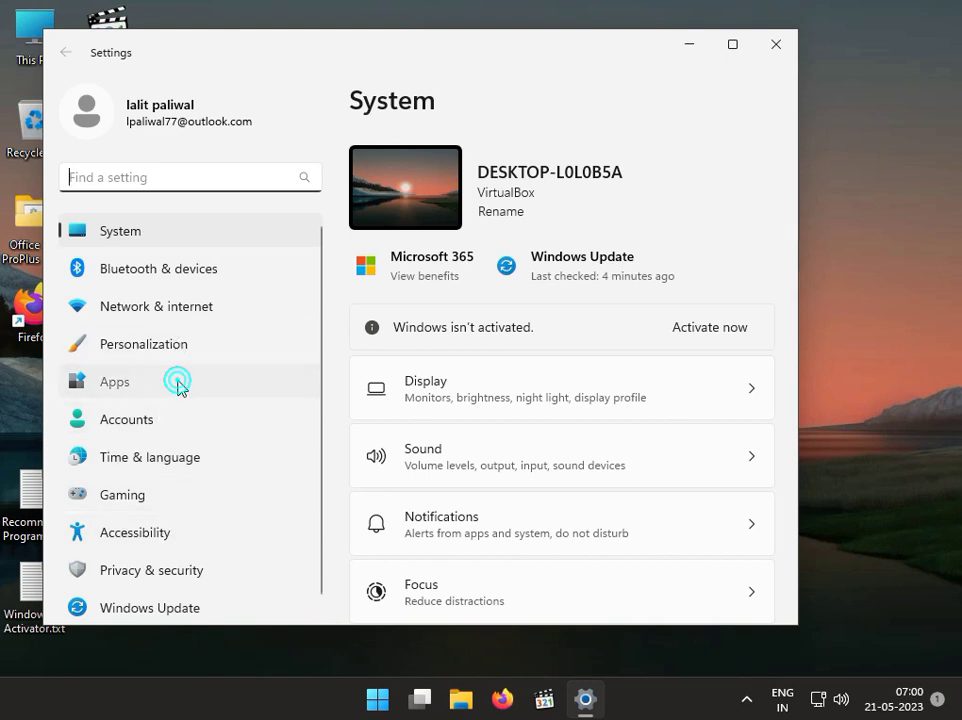
pyautogui.click(545, 189)
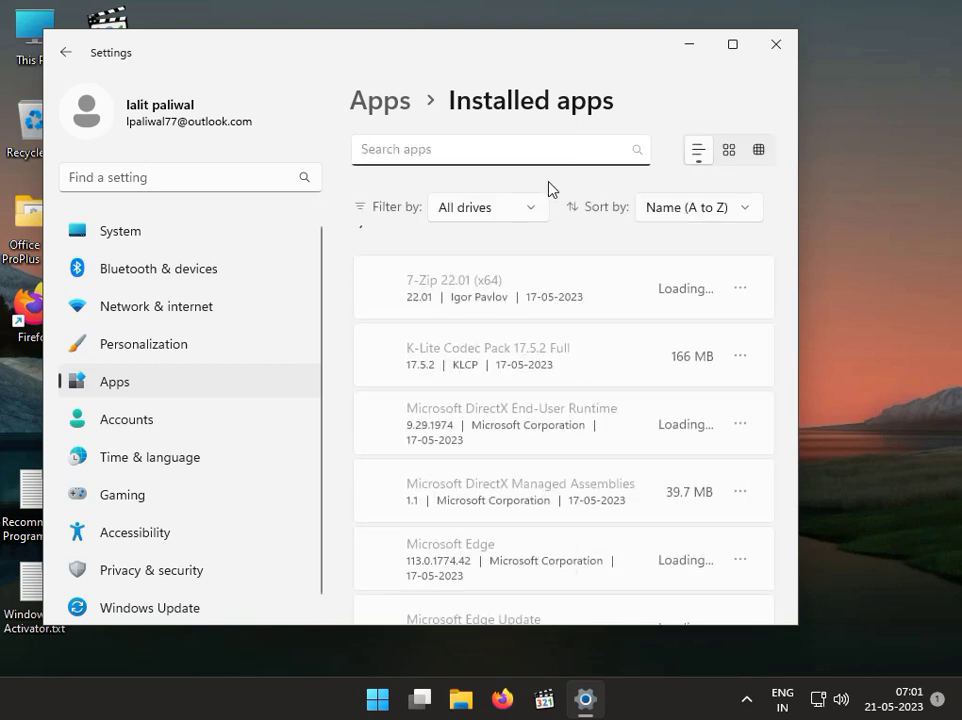
# Step: Enter 3DP net in a Run box as a note of the program name, dismiss it without executing, and close Settings
pyautogui.press('super+r')
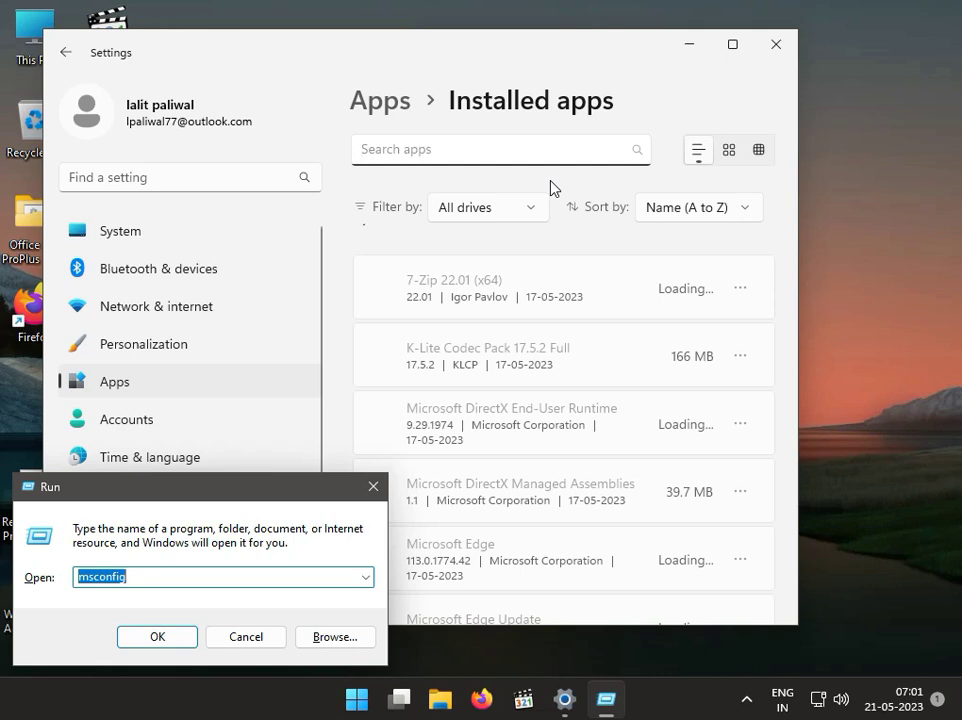
pyautogui.write('DP')
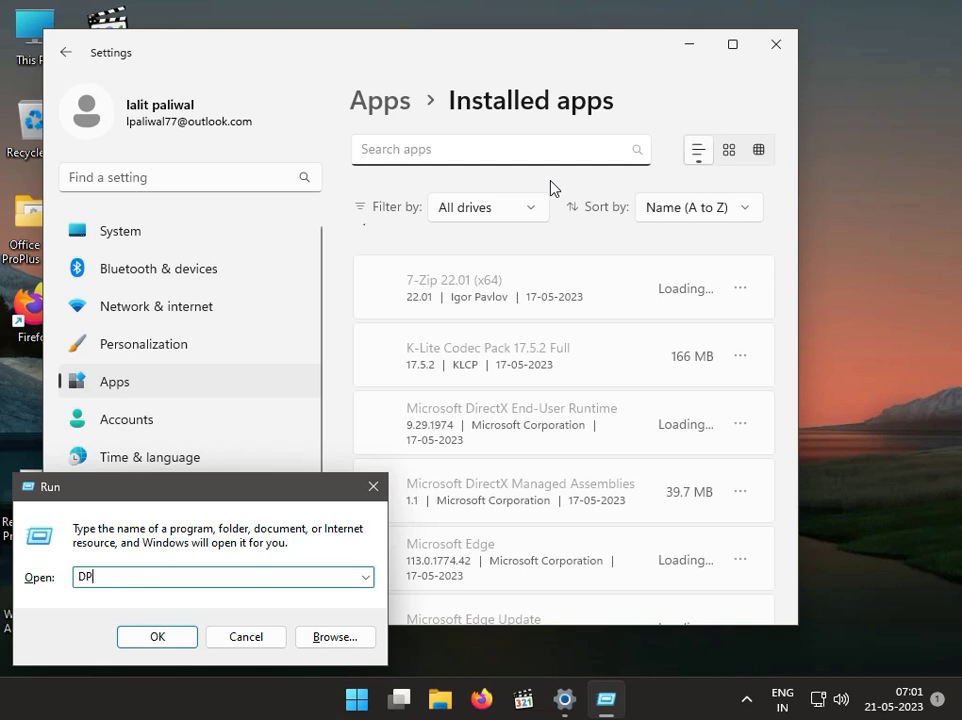
pyautogui.write(' net')
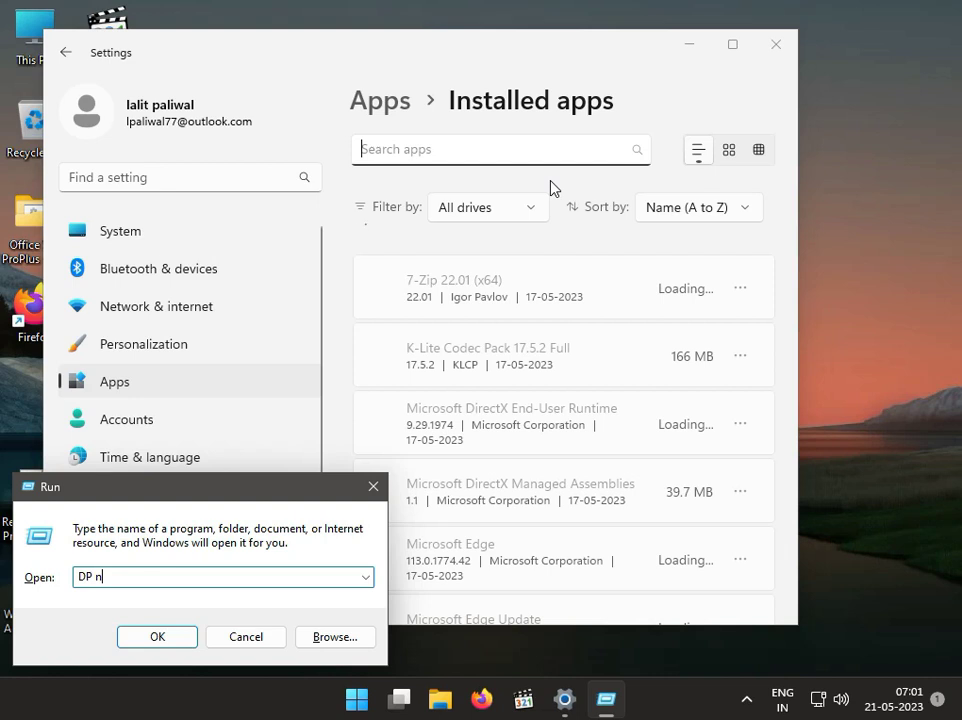
pyautogui.press('Left')
pyautogui.press('Left')
pyautogui.press('Left')
pyautogui.press('Left')
pyautogui.press('Left')
pyautogui.press('Left')
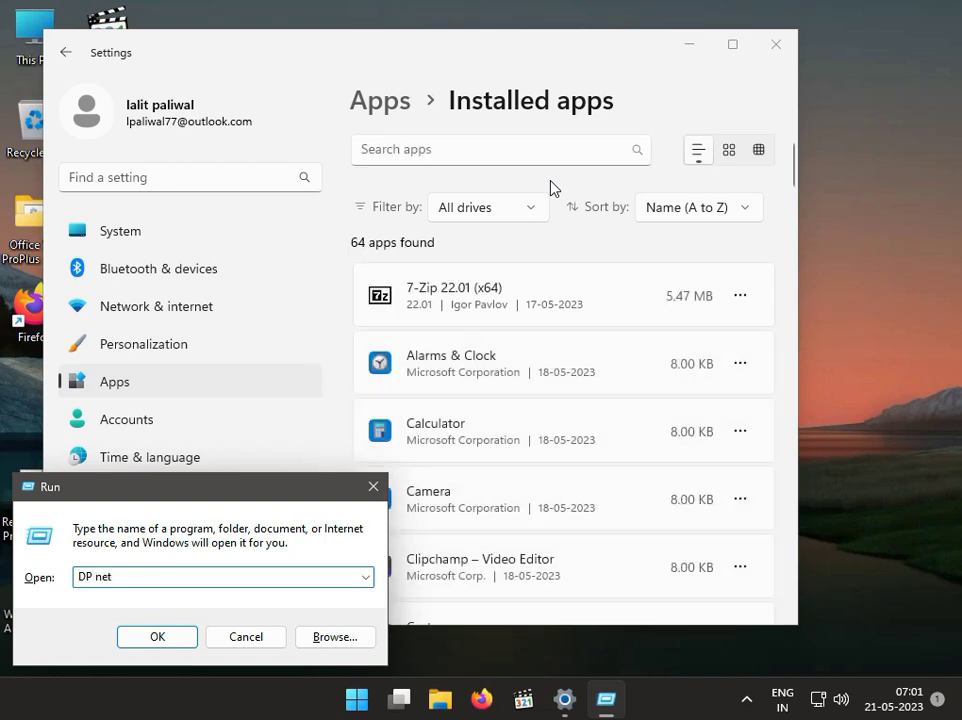
pyautogui.write('3')
pyautogui.click(267, 640)
pyautogui.click(776, 44)
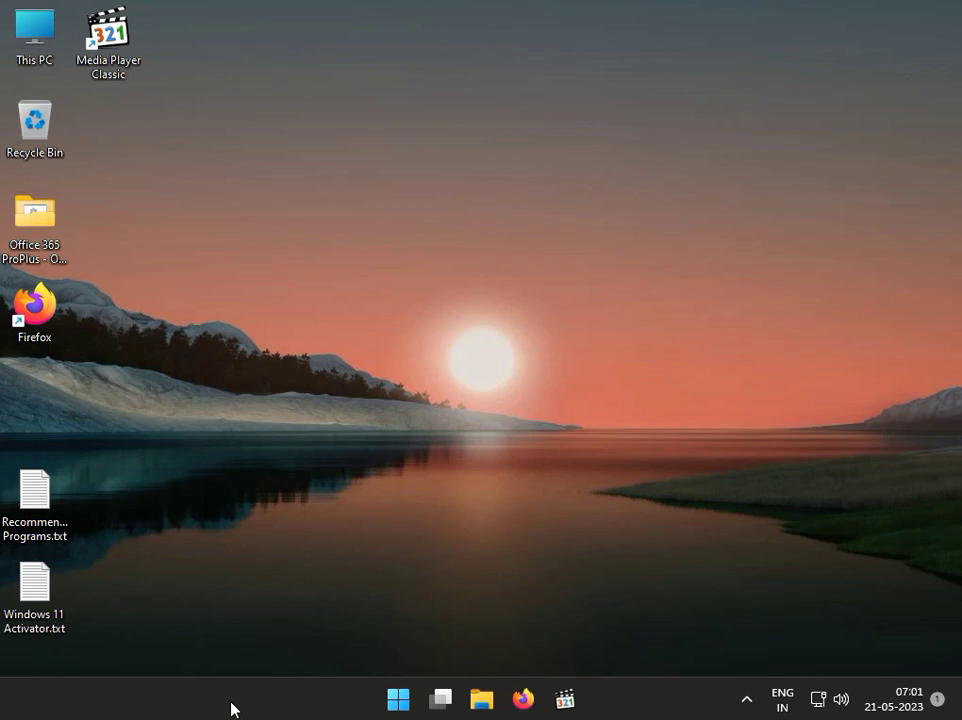
# Step: Open Windows Update in Settings, review the whole list of updates being downloaded, and close Settings
pyautogui.click(400, 702)
pyautogui.click(705, 274)
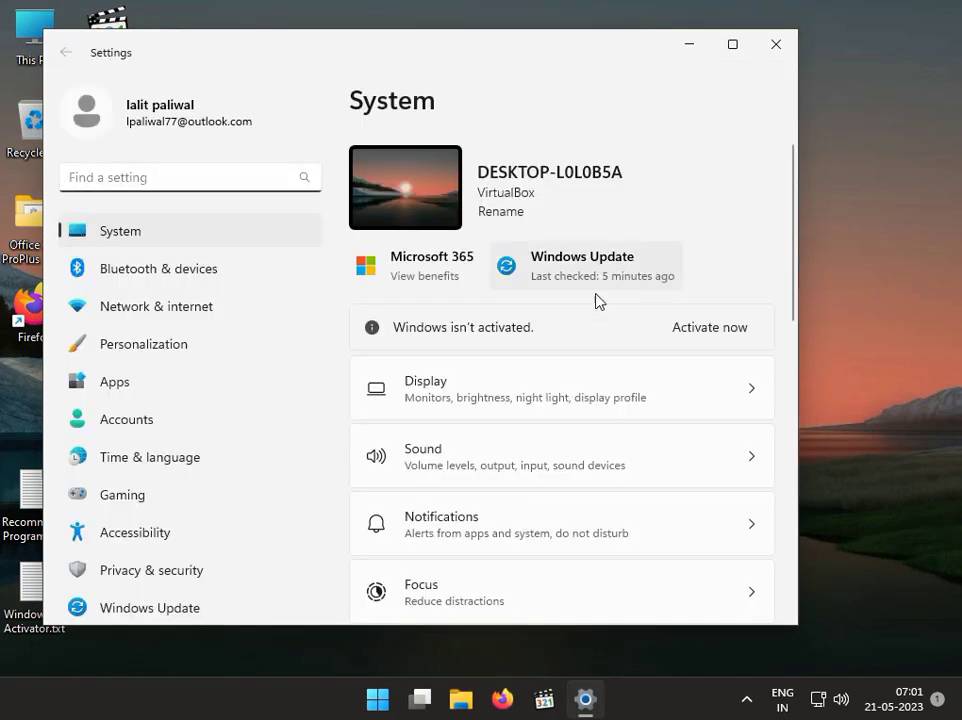
pyautogui.scroll(-1, 176, 470)
pyautogui.scroll(1, 188, 605)
pyautogui.click(188, 607)
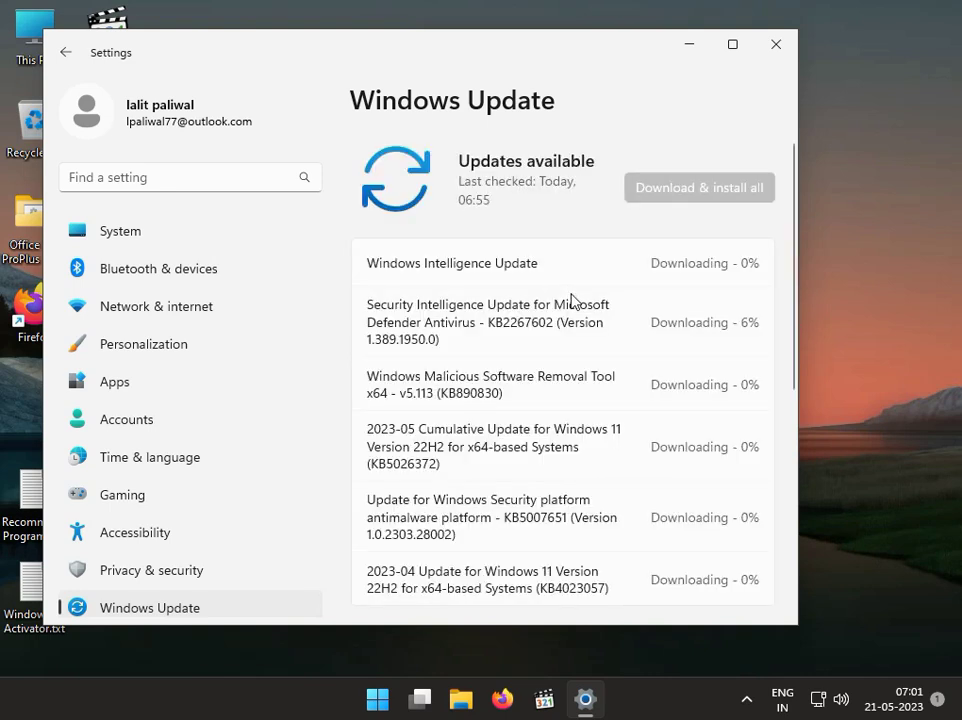
pyautogui.scroll(-3, 572, 299)
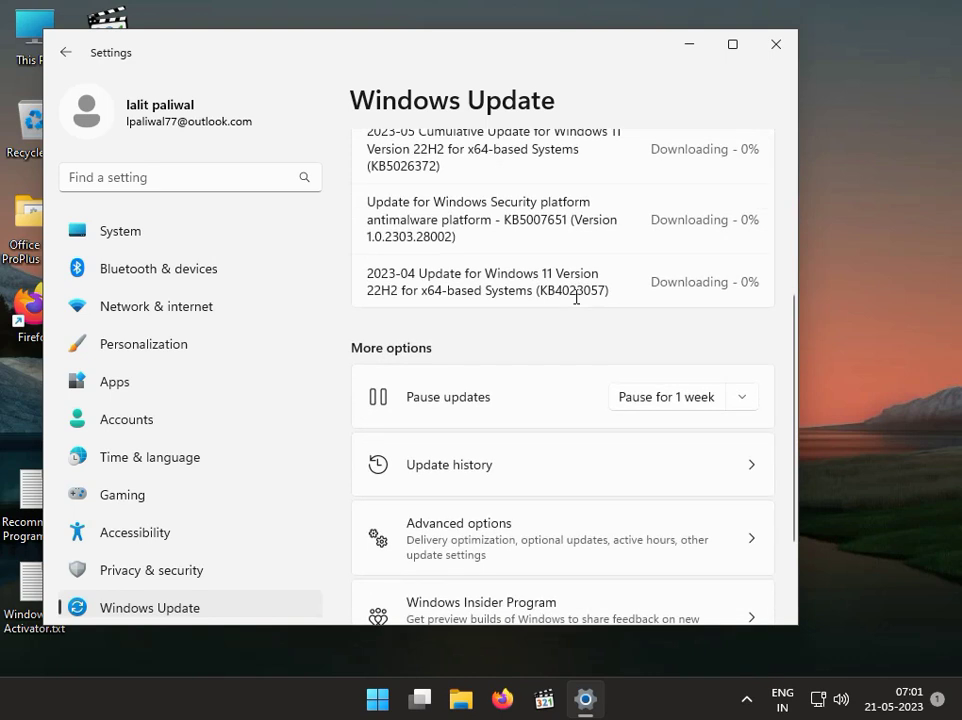
pyautogui.scroll(3, 576, 298)
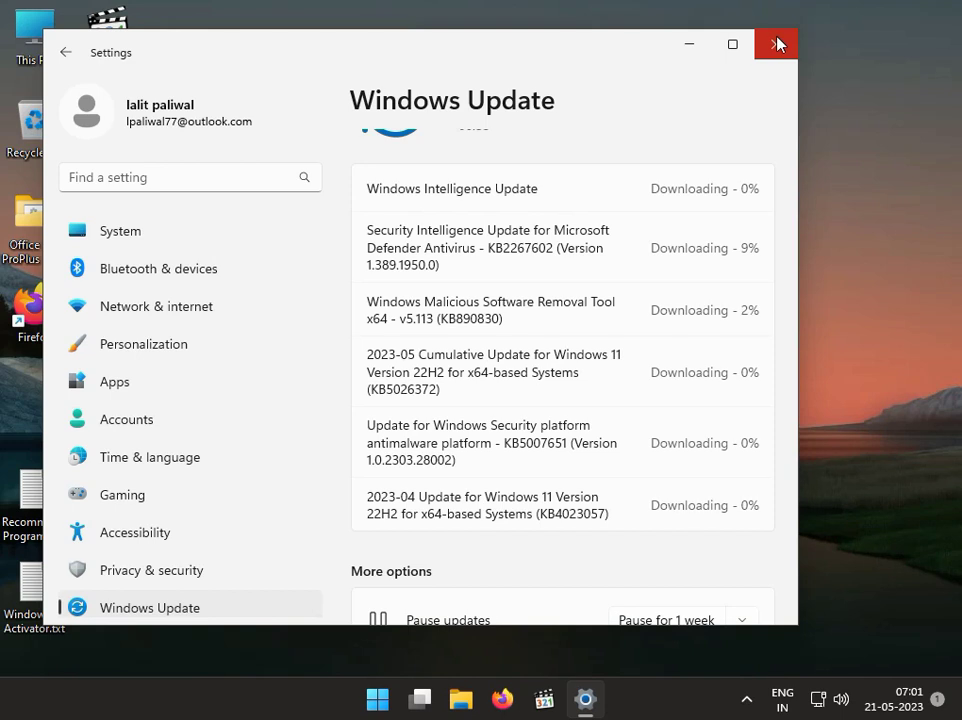
pyautogui.click(778, 44)
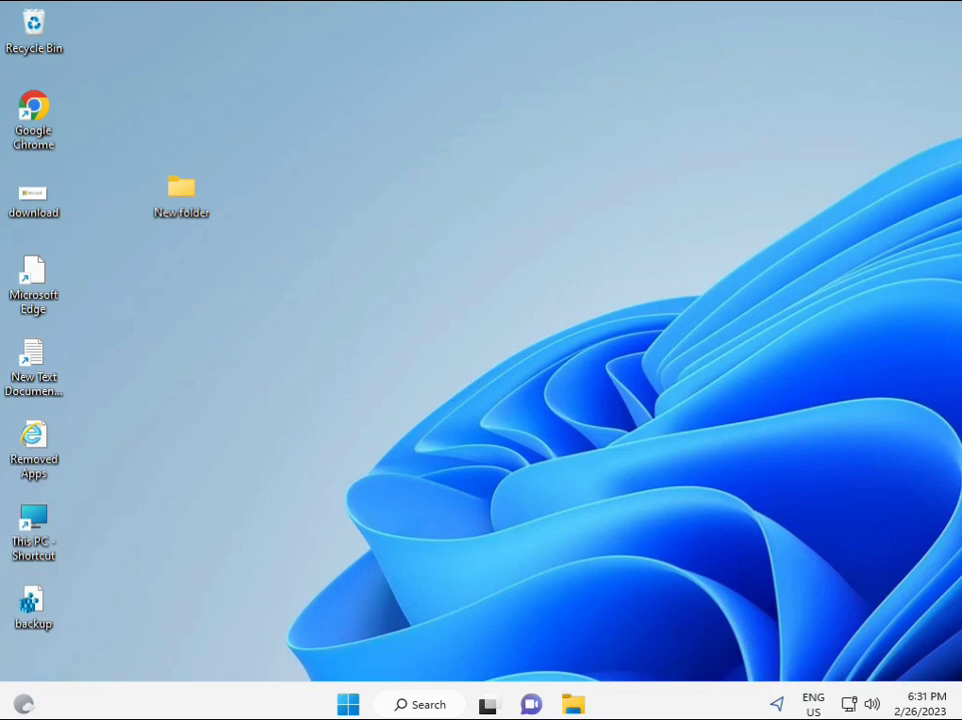
# Step: Search for cmd and open Command Prompt as administrator, approving the elevation request
pyautogui.click(348, 705)
pyautogui.click(418, 705)
pyautogui.write('cmd')
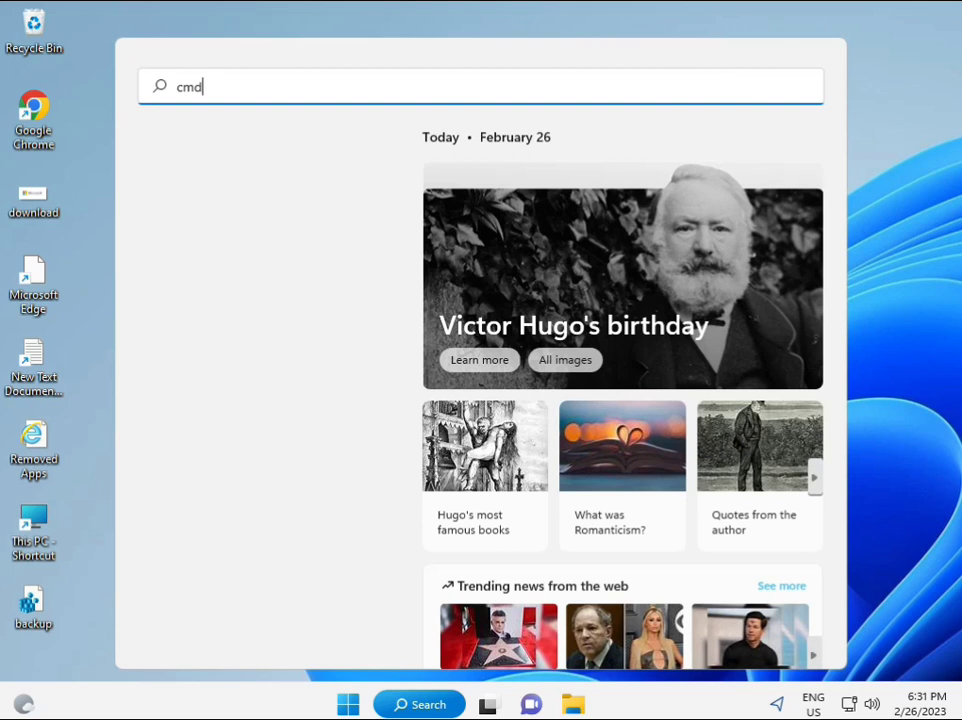
pyautogui.click(209, 234)
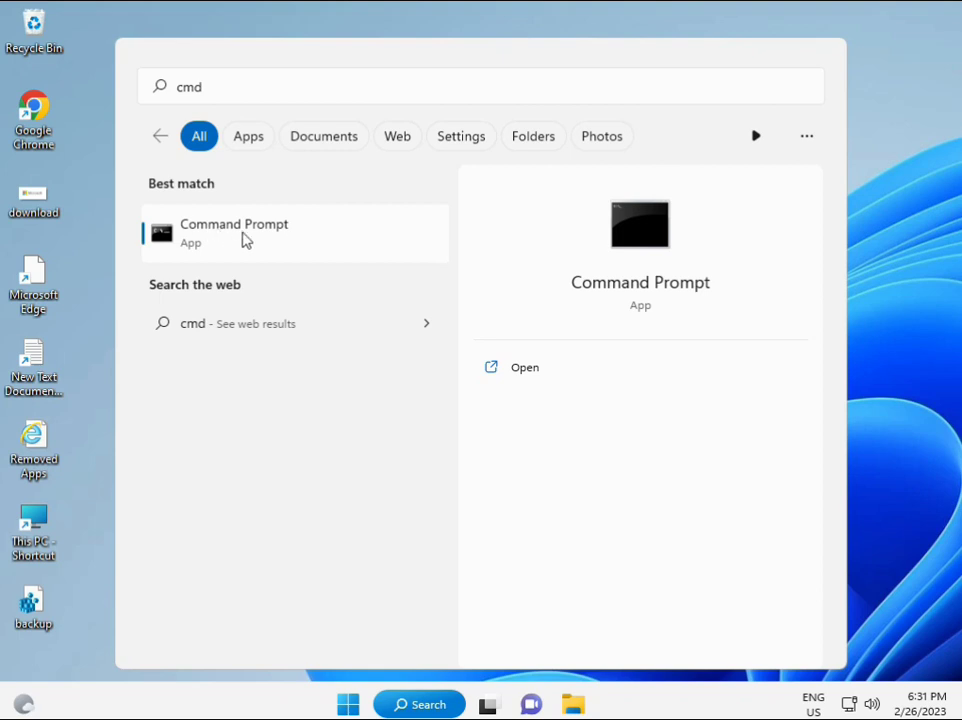
pyautogui.rightClick(247, 239)
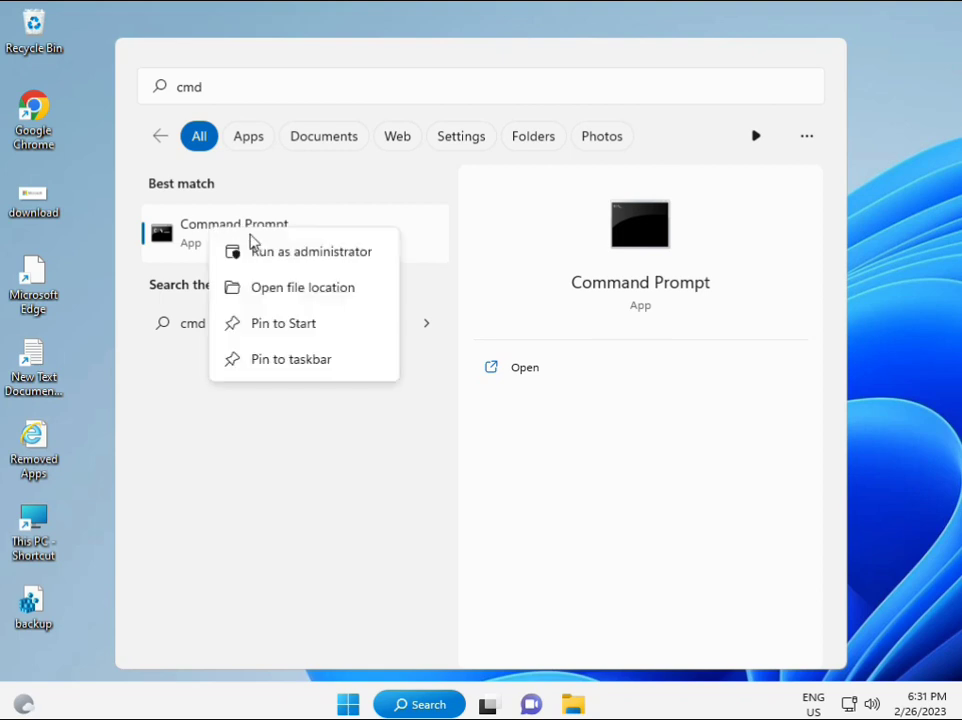
pyautogui.click(296, 261)
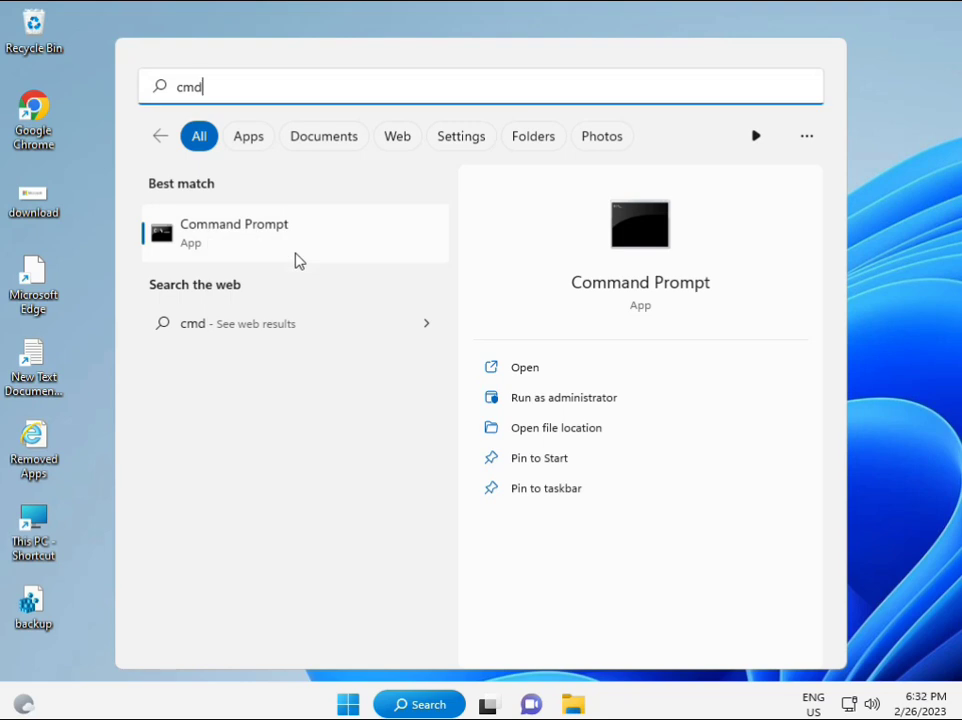
pyautogui.hotkey('ctrl', 'shift', 'Return')
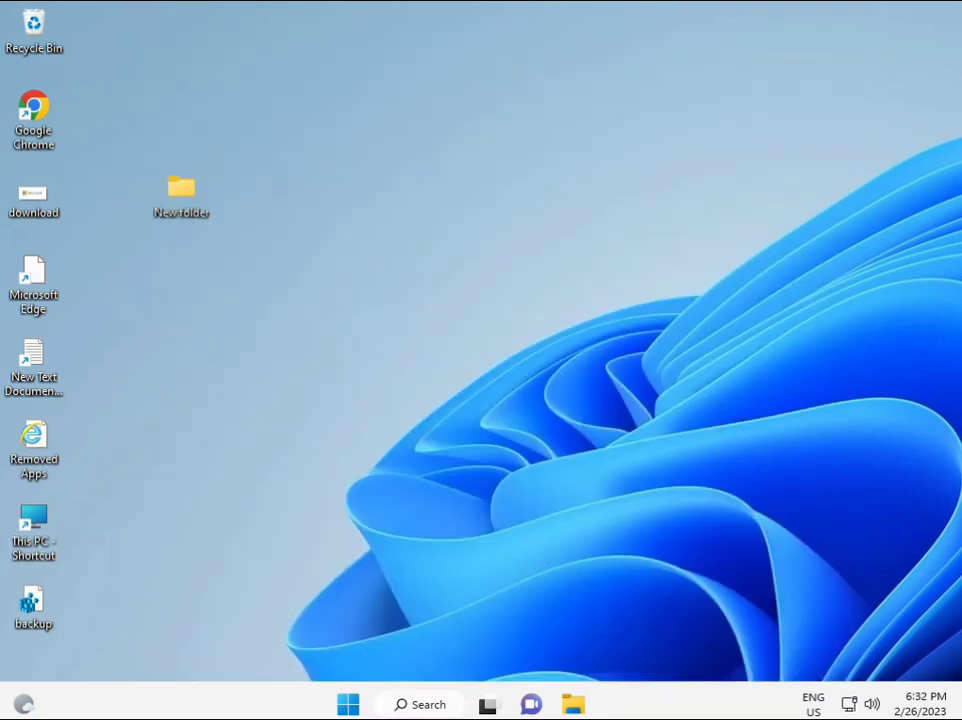
pyautogui.click(388, 496)
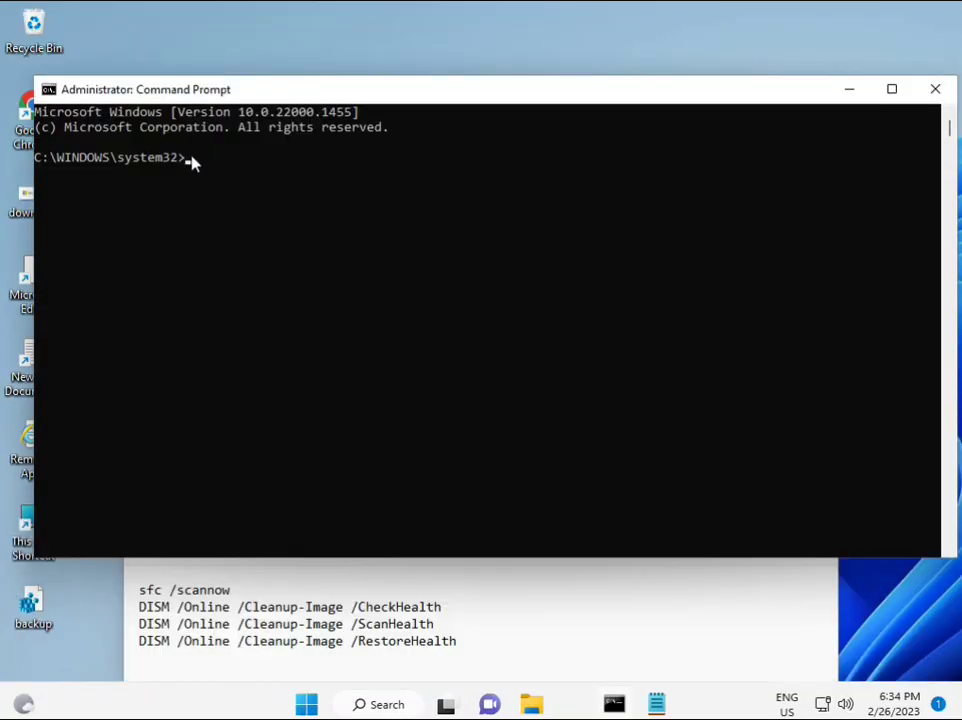
# Step: Run the system file check sfc /scannow in the administrator Command Prompt
pyautogui.click(192, 163)
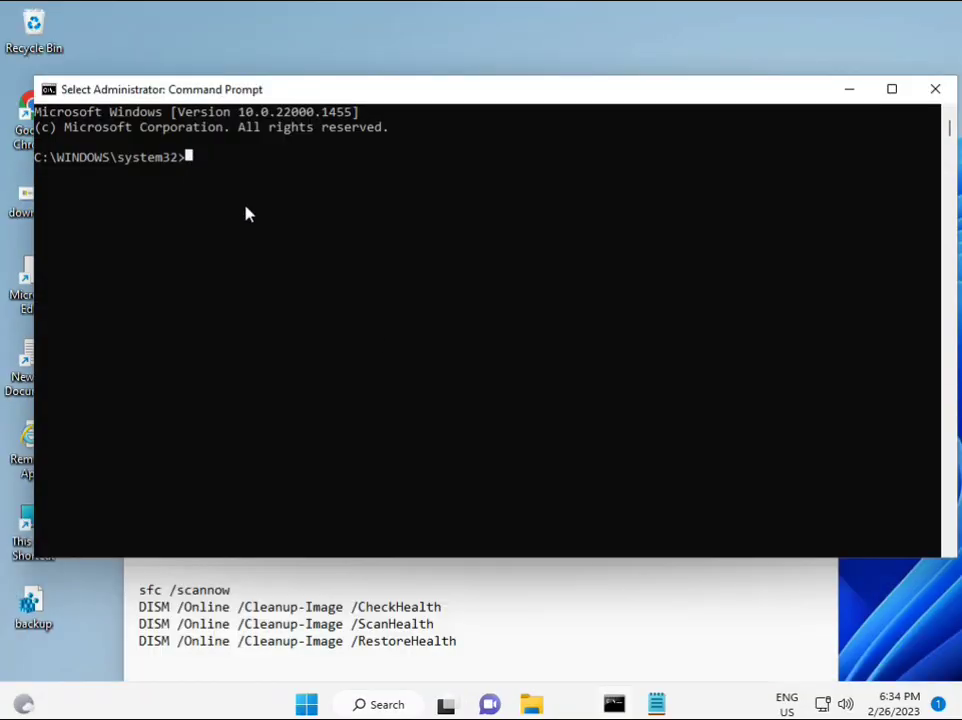
pyautogui.write('s')
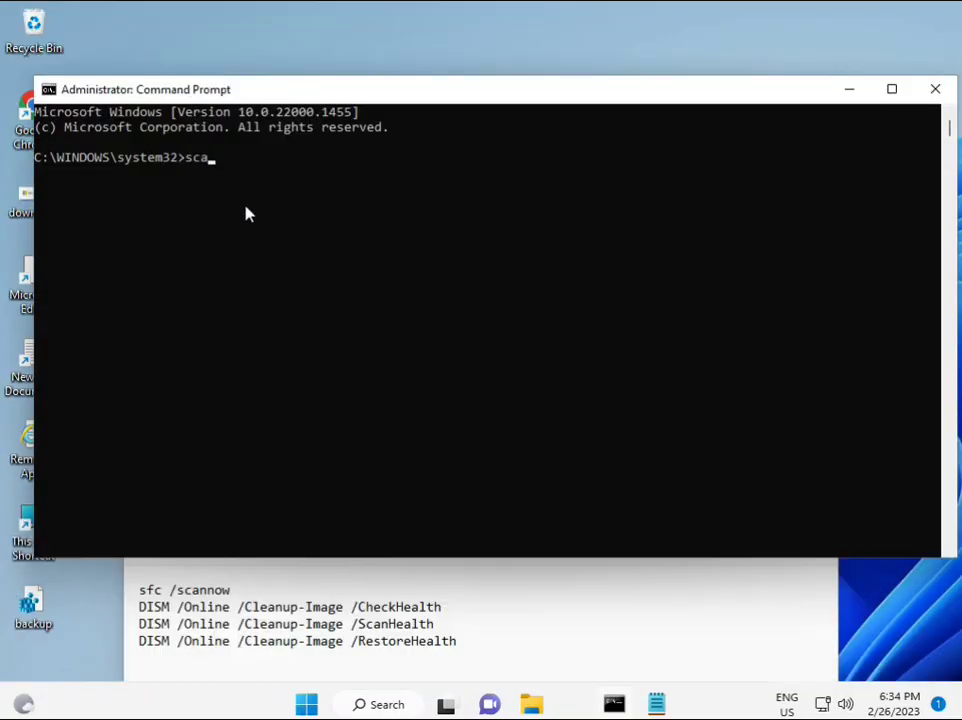
pyautogui.press('BackSpace')
pyautogui.write('sfc /scannow')
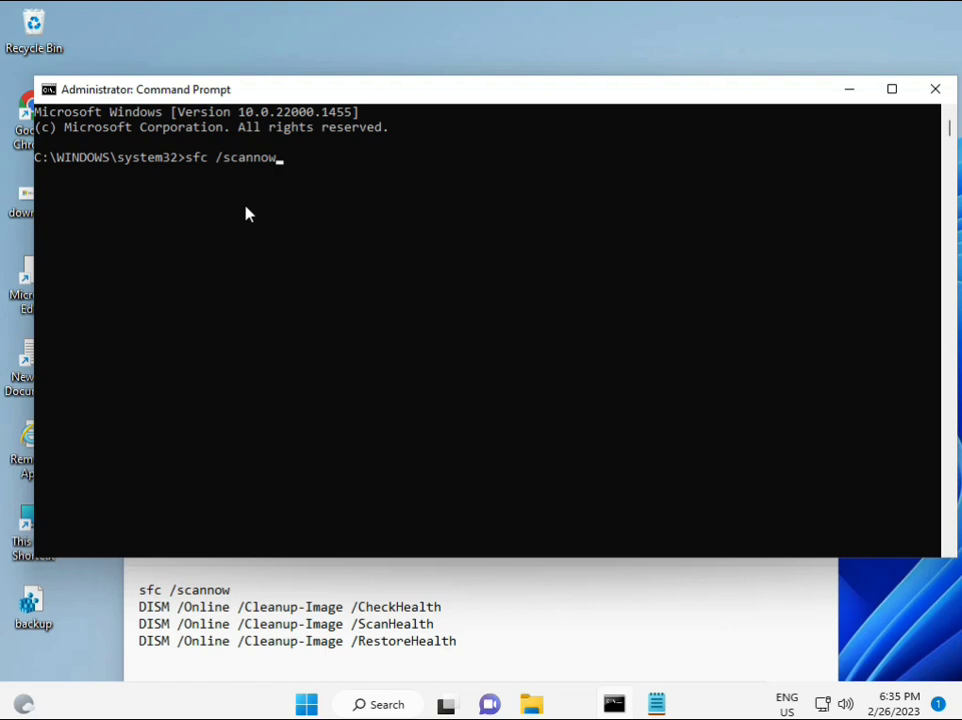
pyautogui.press('Return')
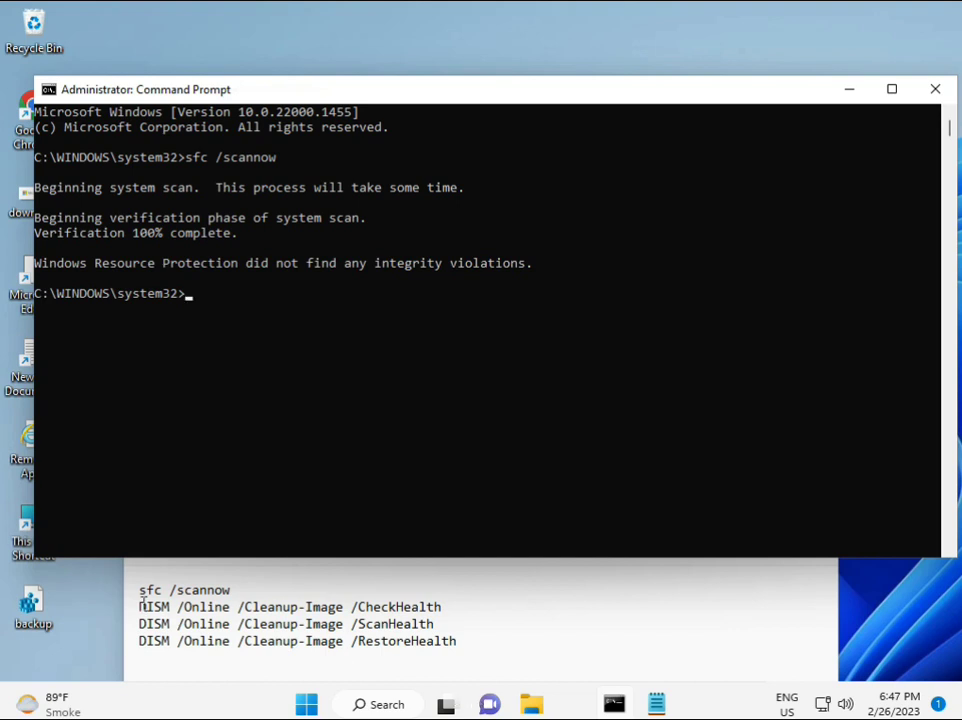
# Step: Copy the command DISM /Online /Cleanup-Image /CheckHealth from the Notepad document for use in Command Prompt
pyautogui.moveTo(139, 607); pyautogui.dragTo(451, 608)
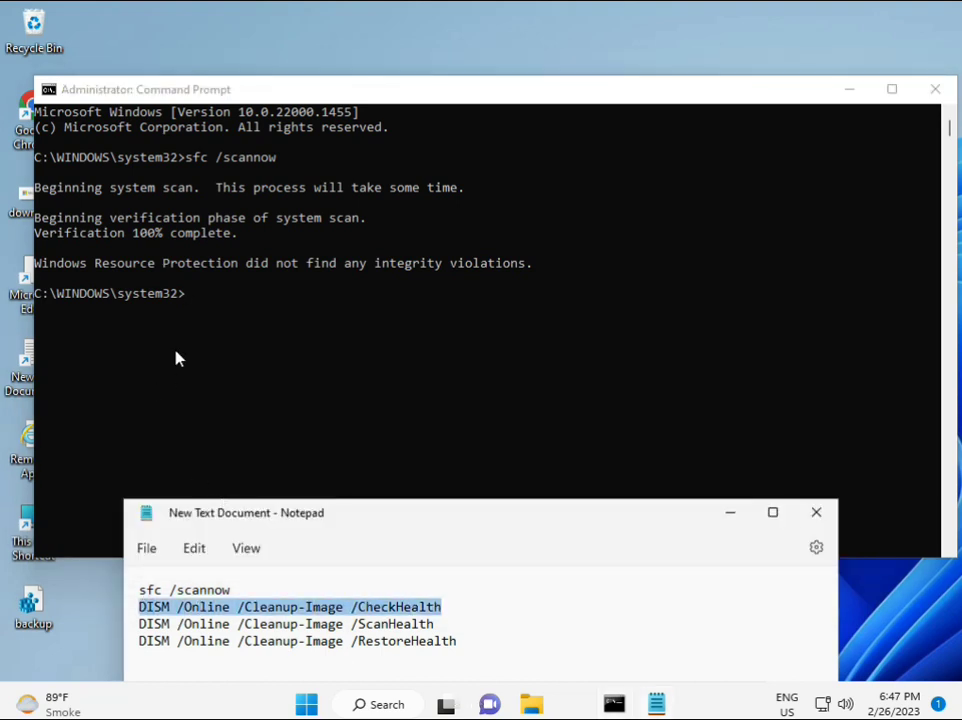
pyautogui.rightClick(255, 607)
pyautogui.click(300, 318)
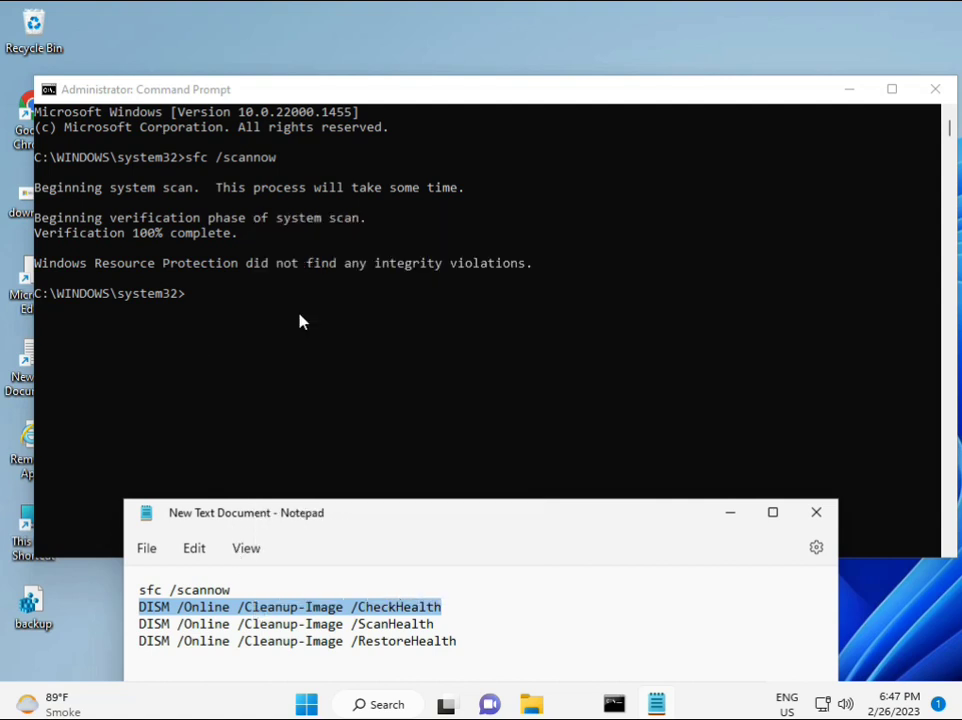